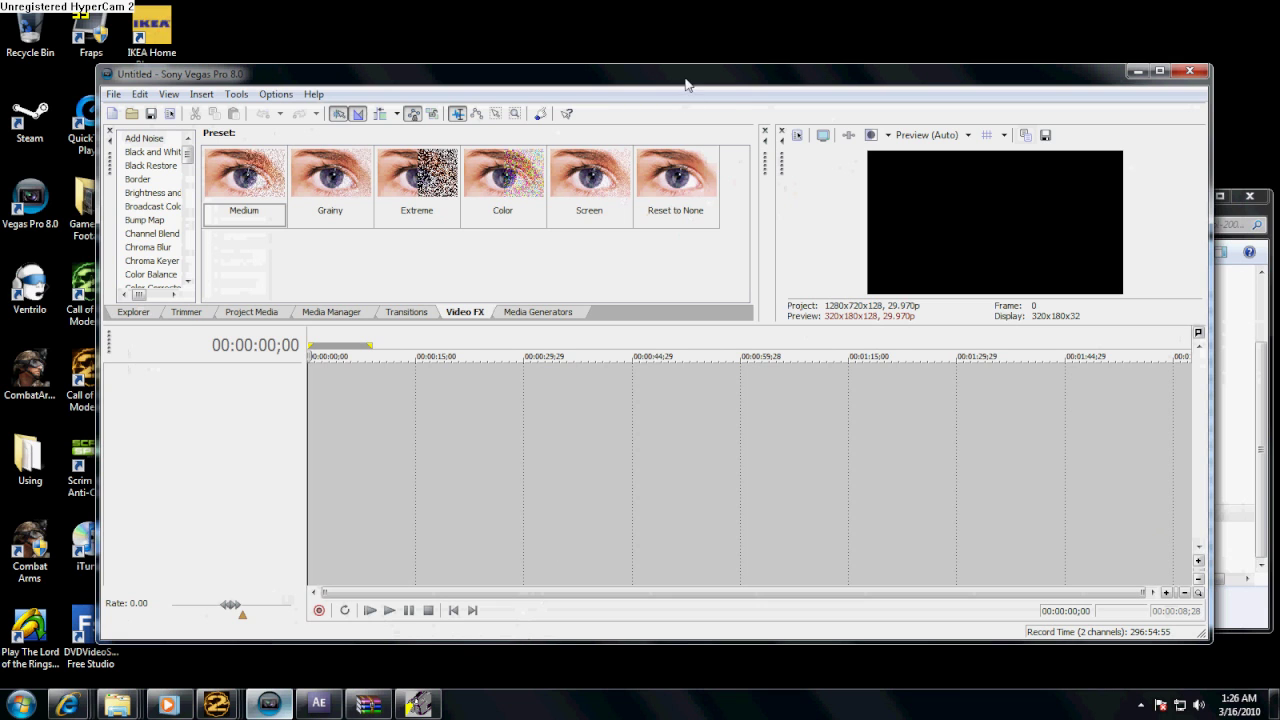
Step: Drag the empty Vegas Pro 8.0 project window up and left, and shorten it from the top edge
drag(687, 84, 670, 75)
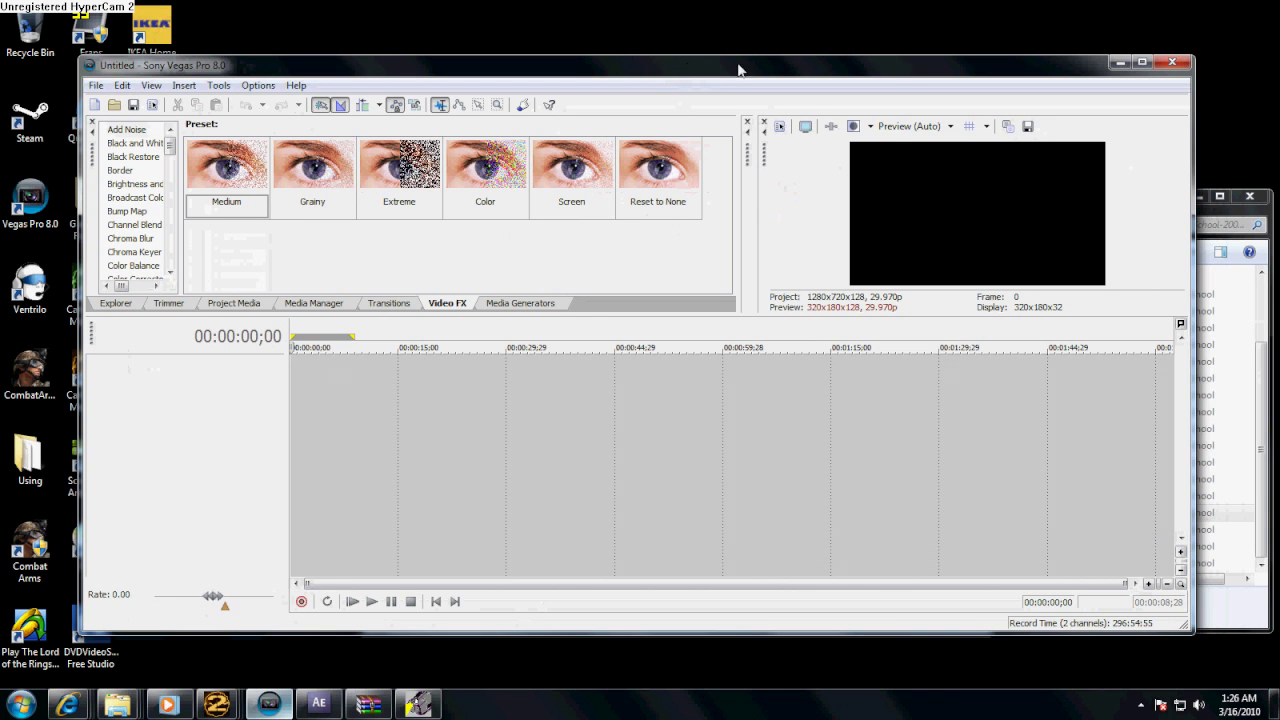
mouse_move(741, 70)
mouse_down()
mouse_move(740, 137)
mouse_move(753, 82)
mouse_up()
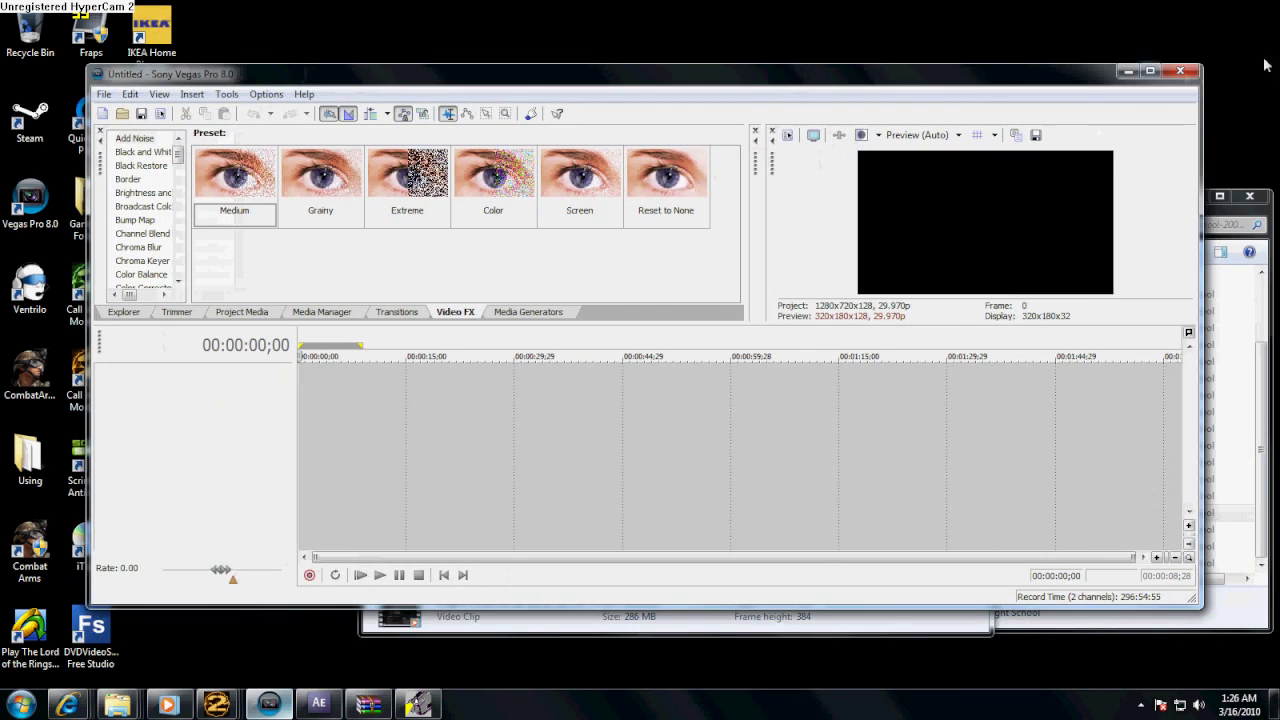
drag(1050, 74, 986, 54)
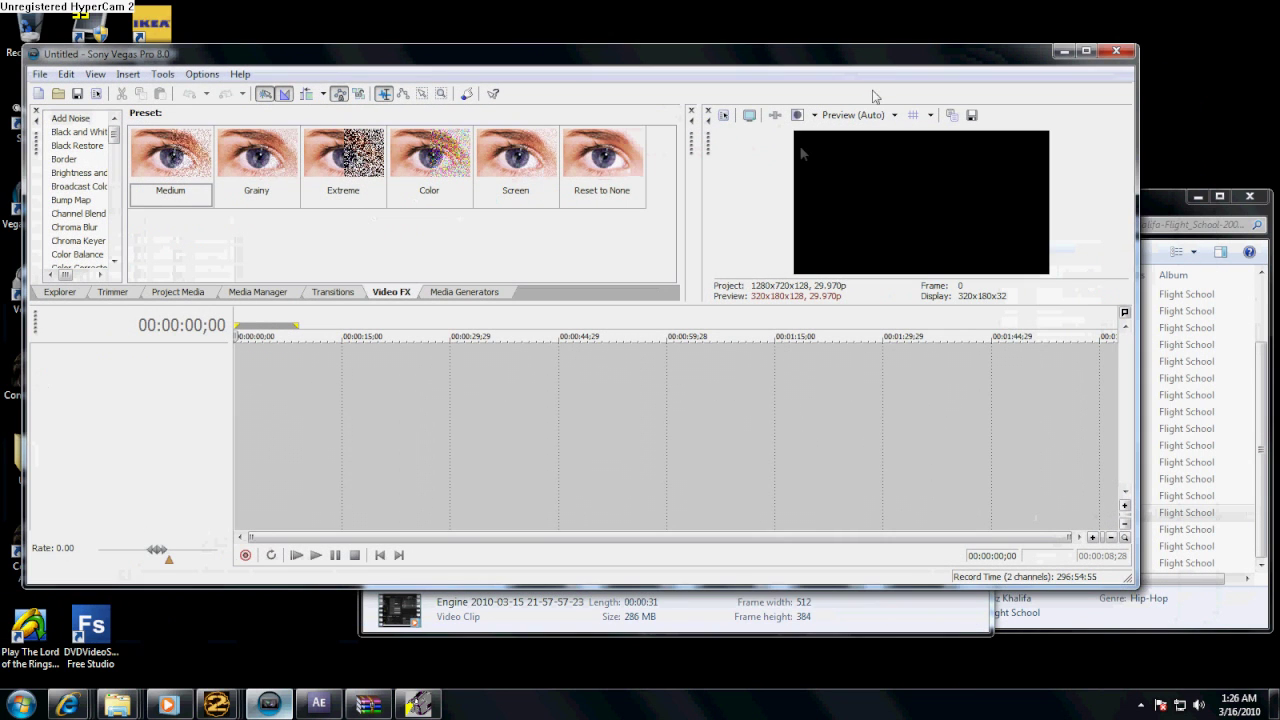
Step: Switch to After Effects, look through its menus, then bring the Gameplay Footage folder window forward
click(261, 707)
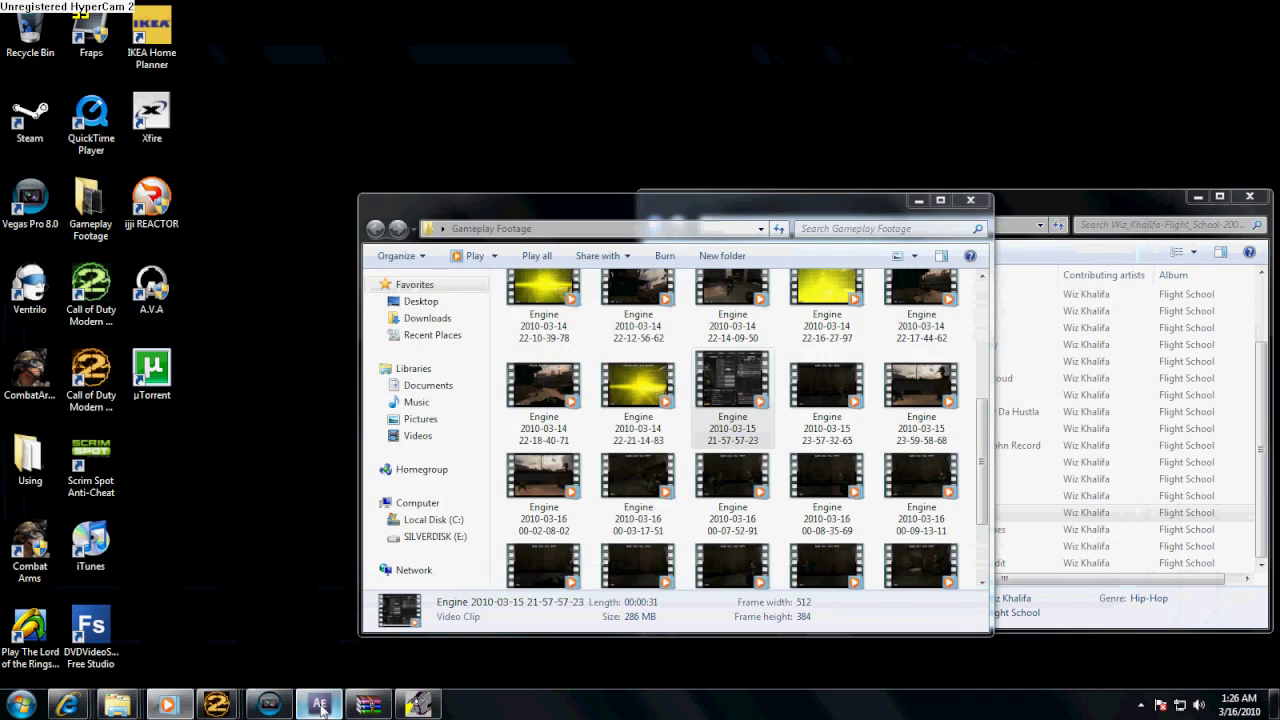
click(320, 707)
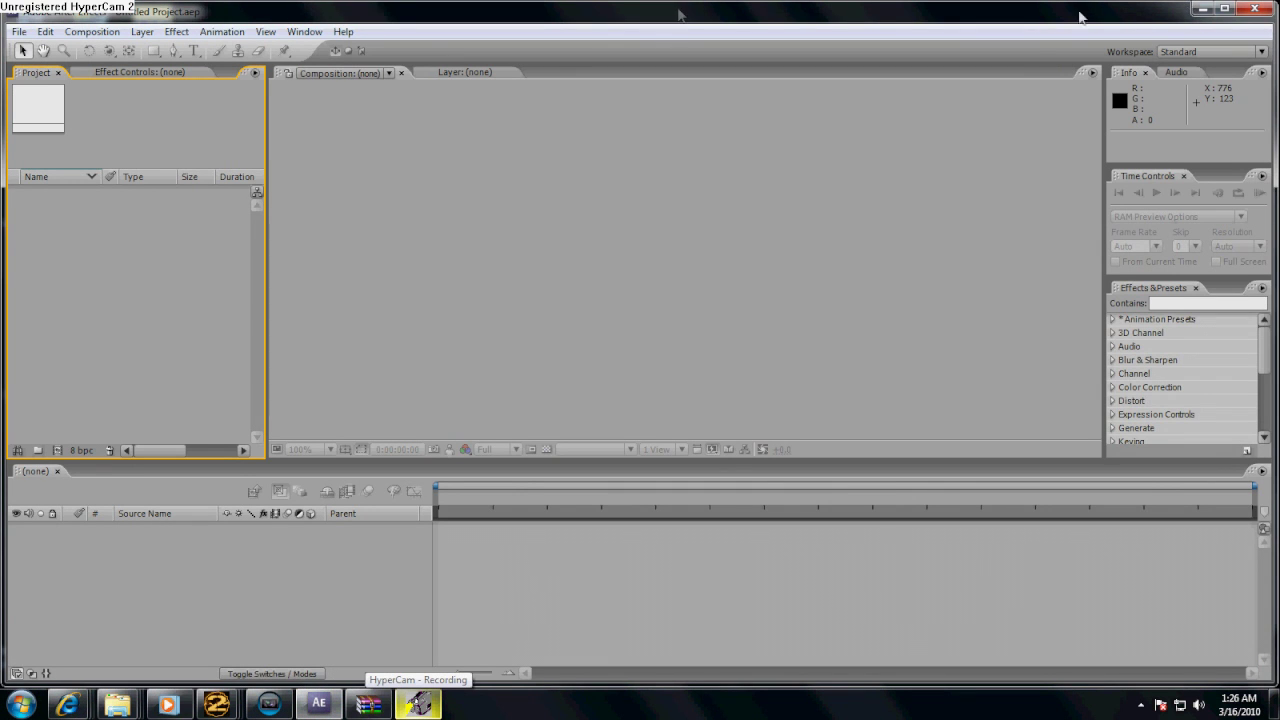
click(19, 31)
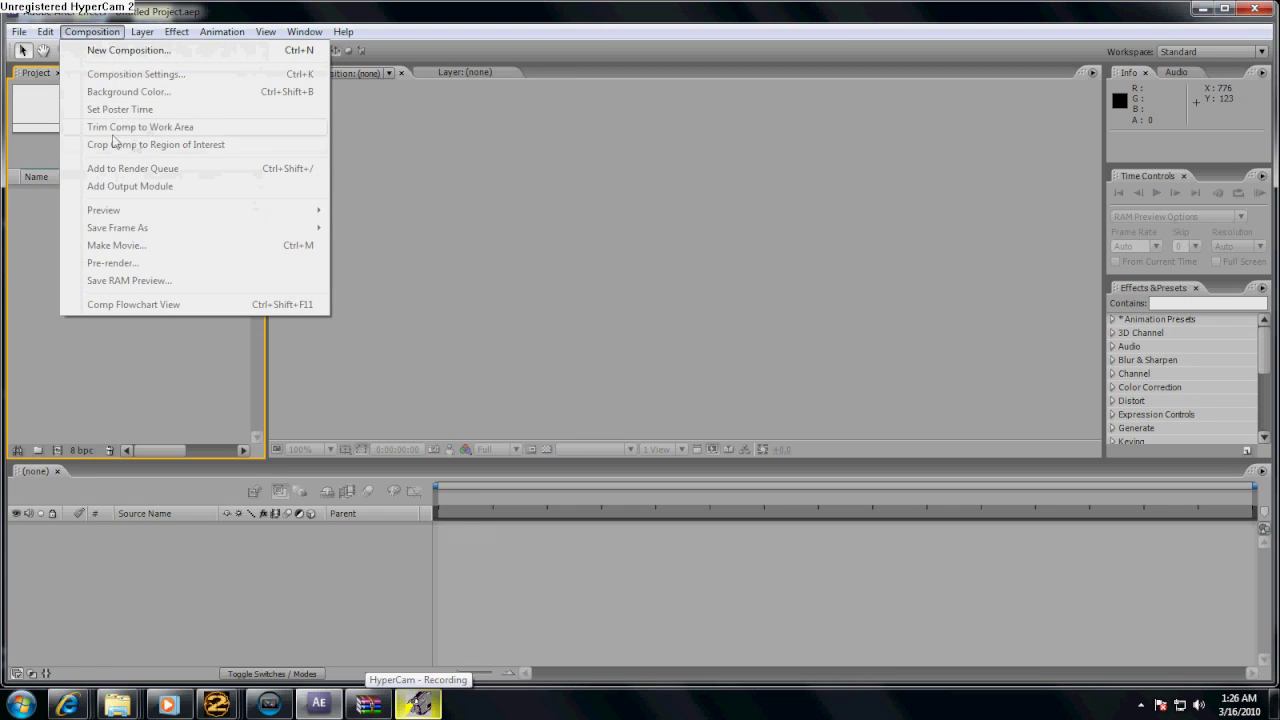
click(117, 705)
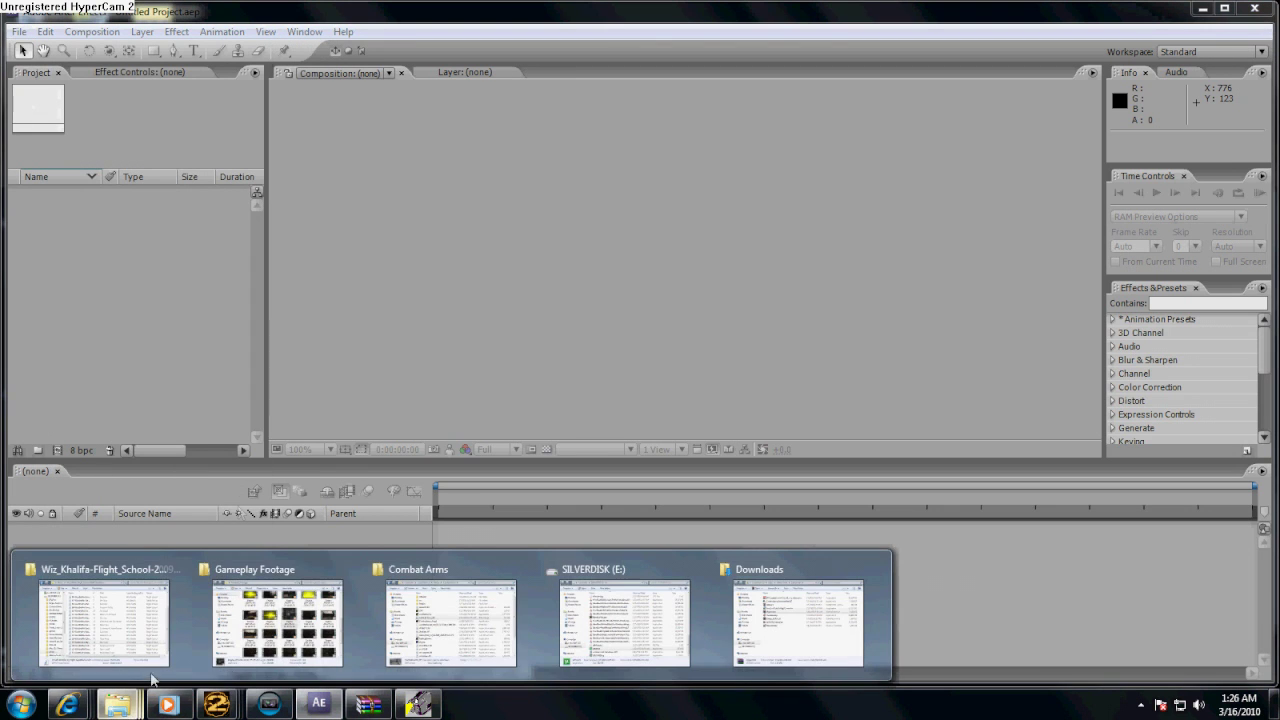
click(278, 615)
scroll(740, 400, up, 1)
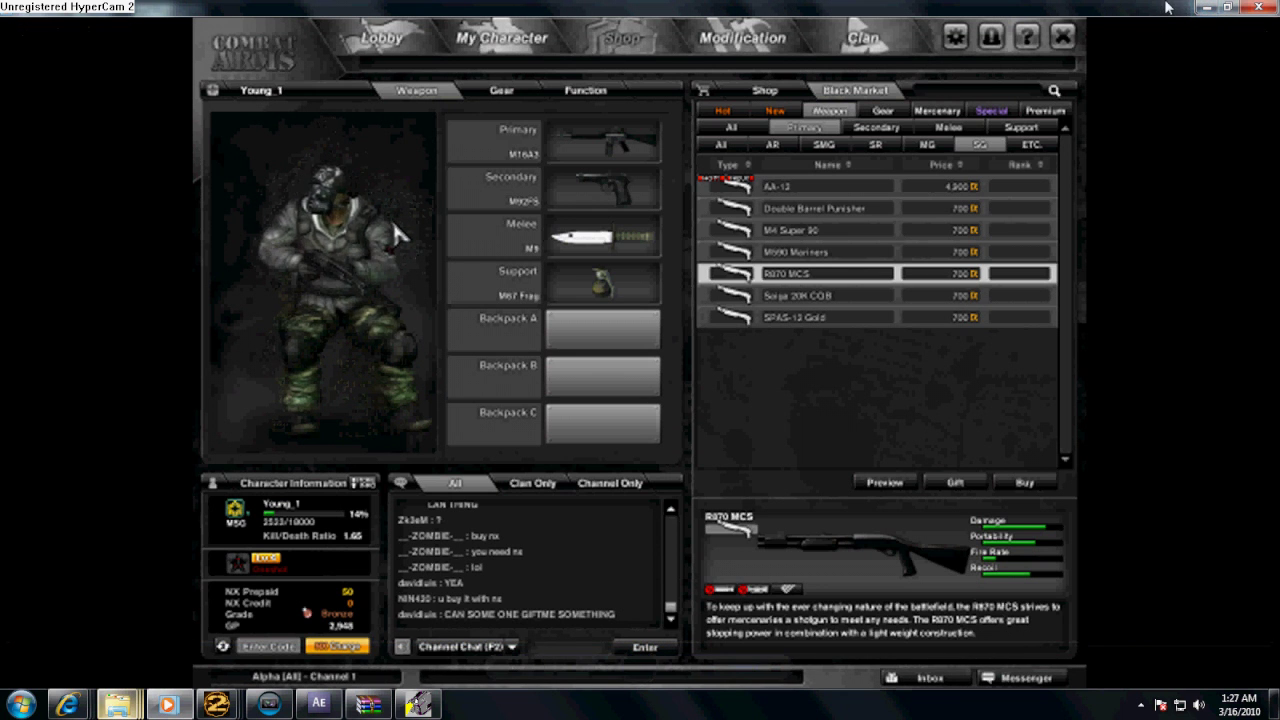
click(1205, 7)
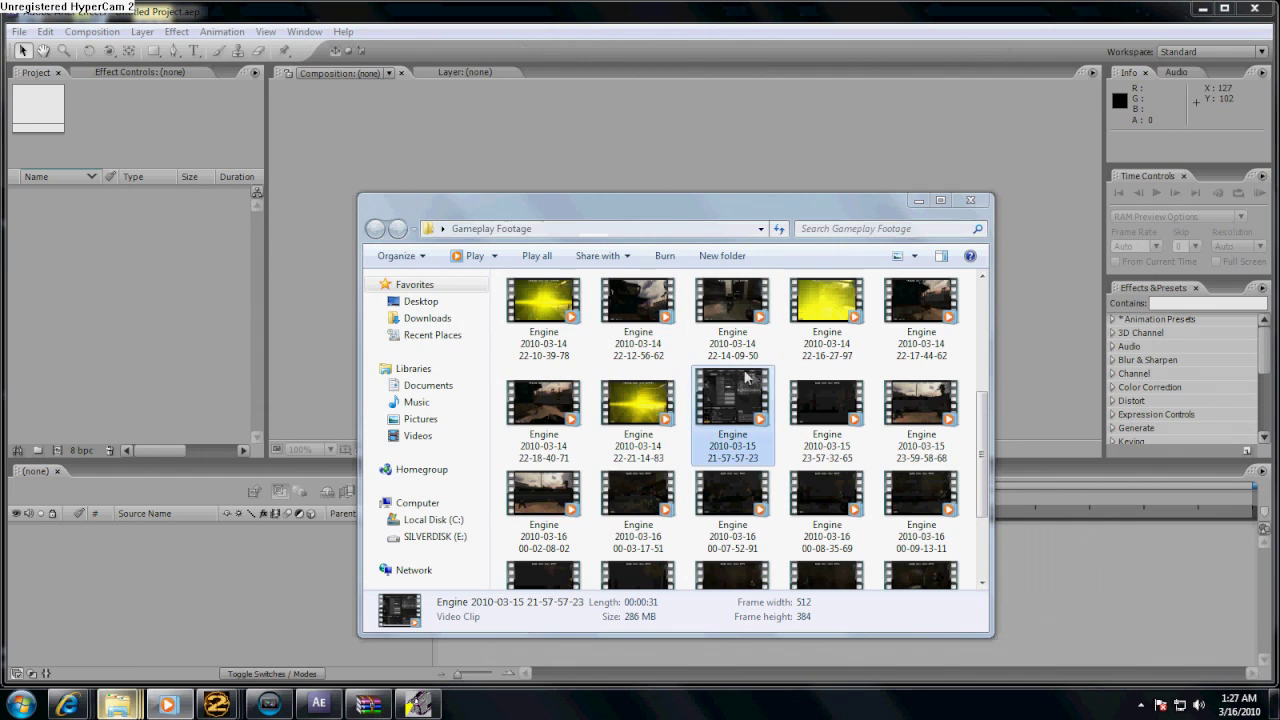
drag(732, 405, 34, 580)
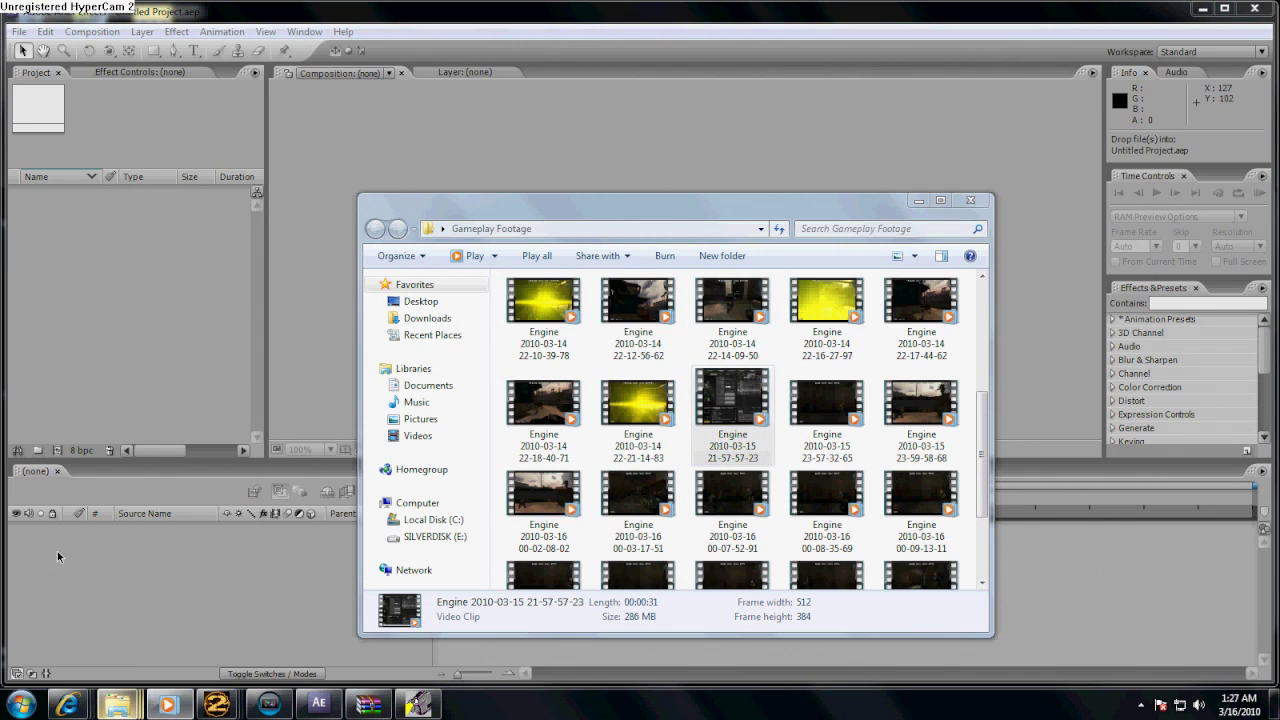
drag(242, 455, 240, 452)
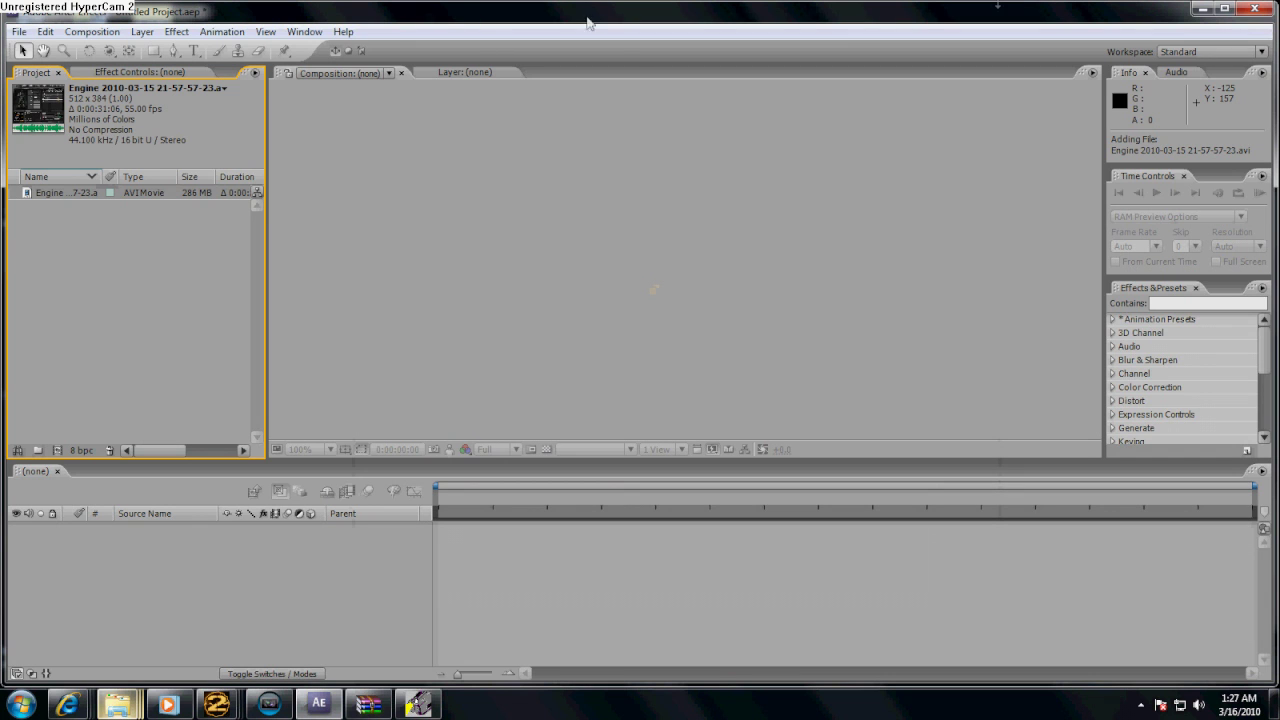
Step: Check Sony Vegas briefly, then return to After Effects and make the Timeline active
click(1203, 8)
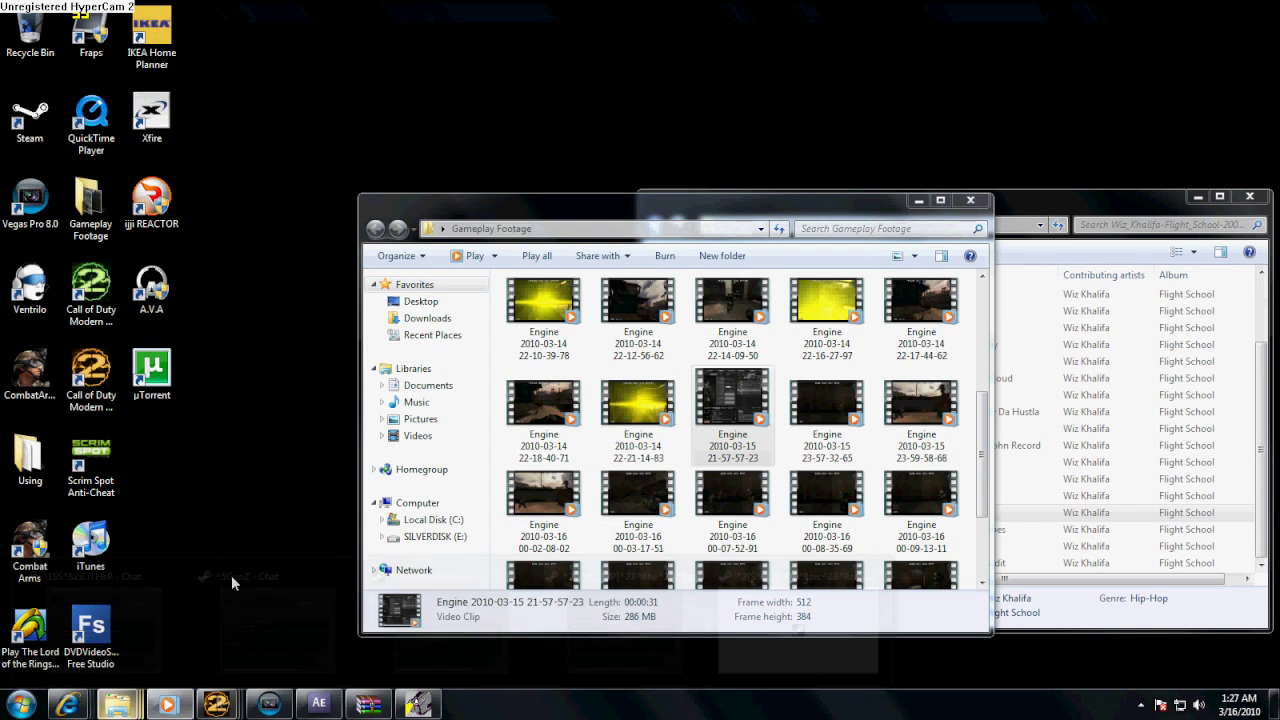
click(267, 706)
click(319, 704)
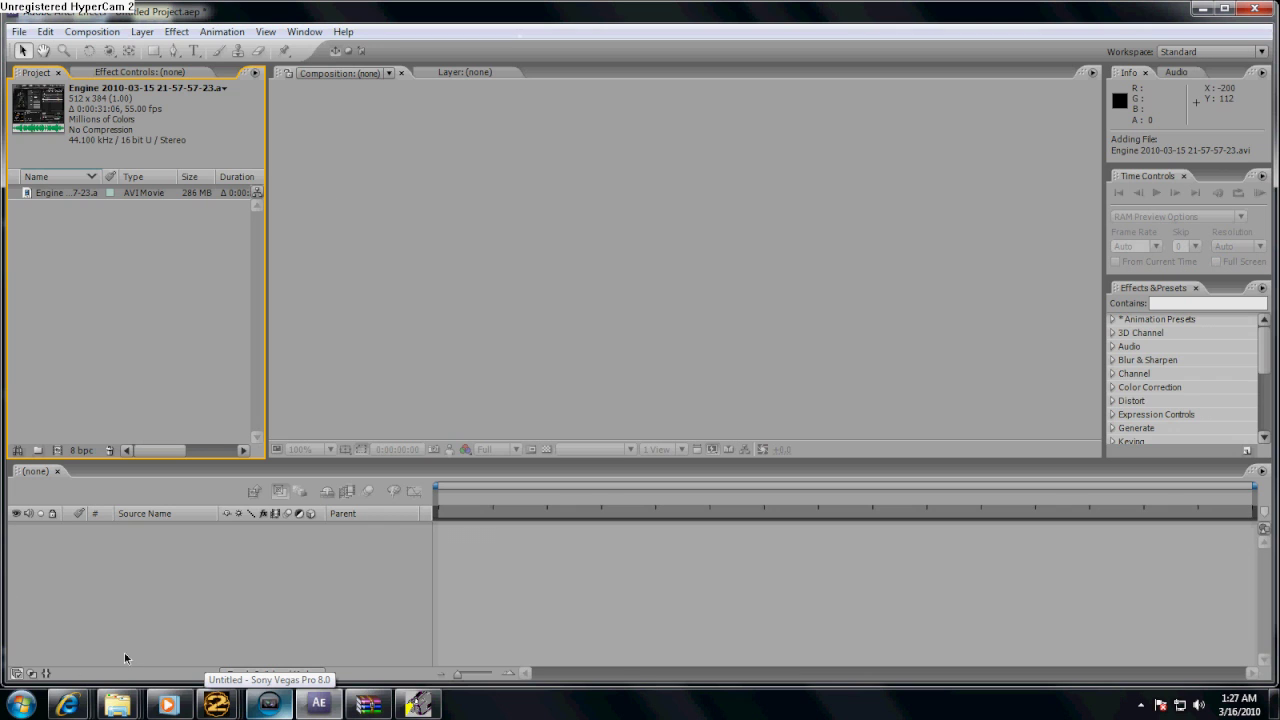
click(124, 657)
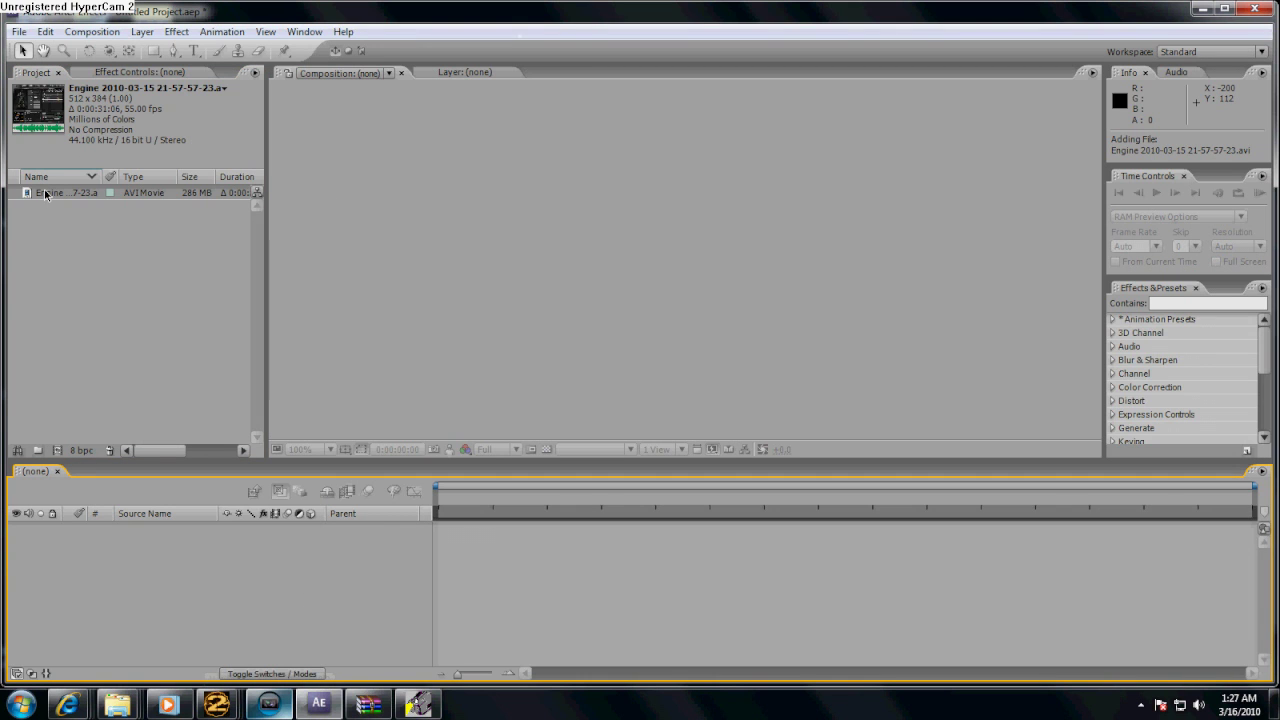
Step: Drop the Engine footage on the Timeline to make a comp, scrub it, and trim the layer to about 8 seconds
drag(44, 194, 80, 555)
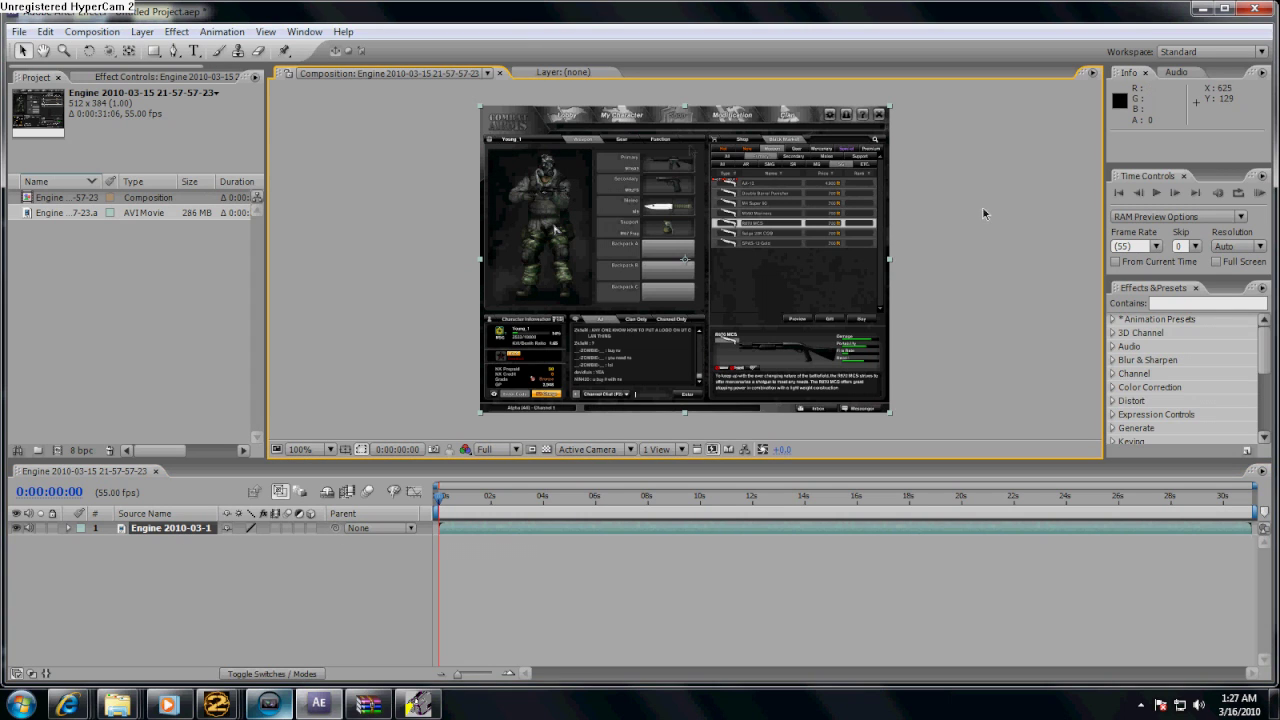
click(439, 498)
mouse_move(439, 498)
mouse_down()
mouse_move(871, 498)
mouse_move(436, 498)
mouse_up()
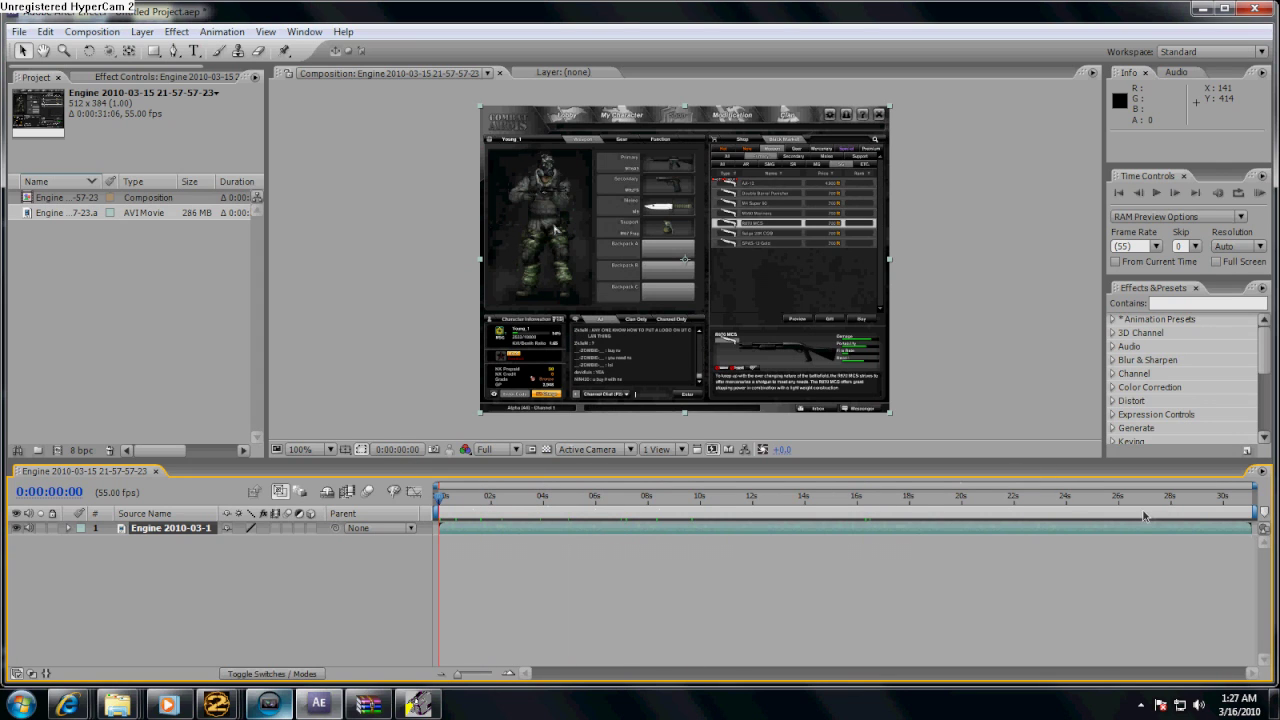
mouse_move(1163, 530)
mouse_down()
mouse_move(455, 530)
mouse_move(571, 534)
mouse_up()
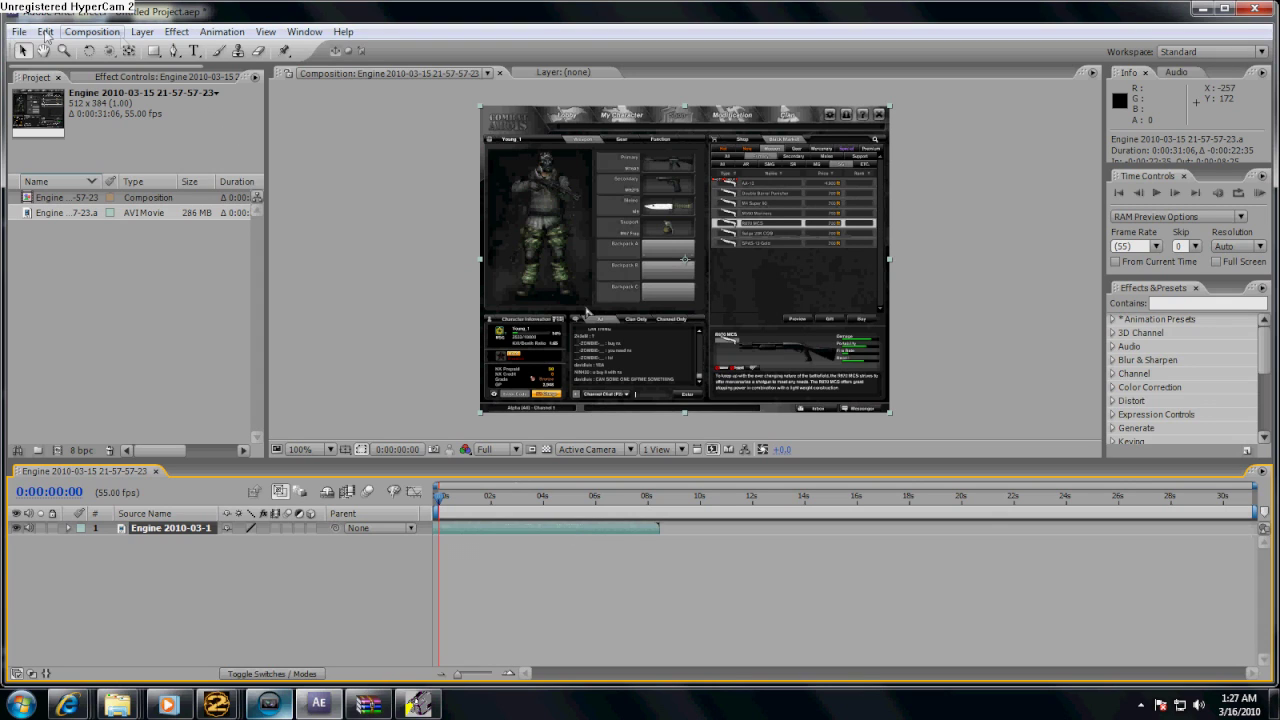
Step: Draw a rectangular Mask 1 around the soldier and collapse the Engine layer's properties
click(158, 52)
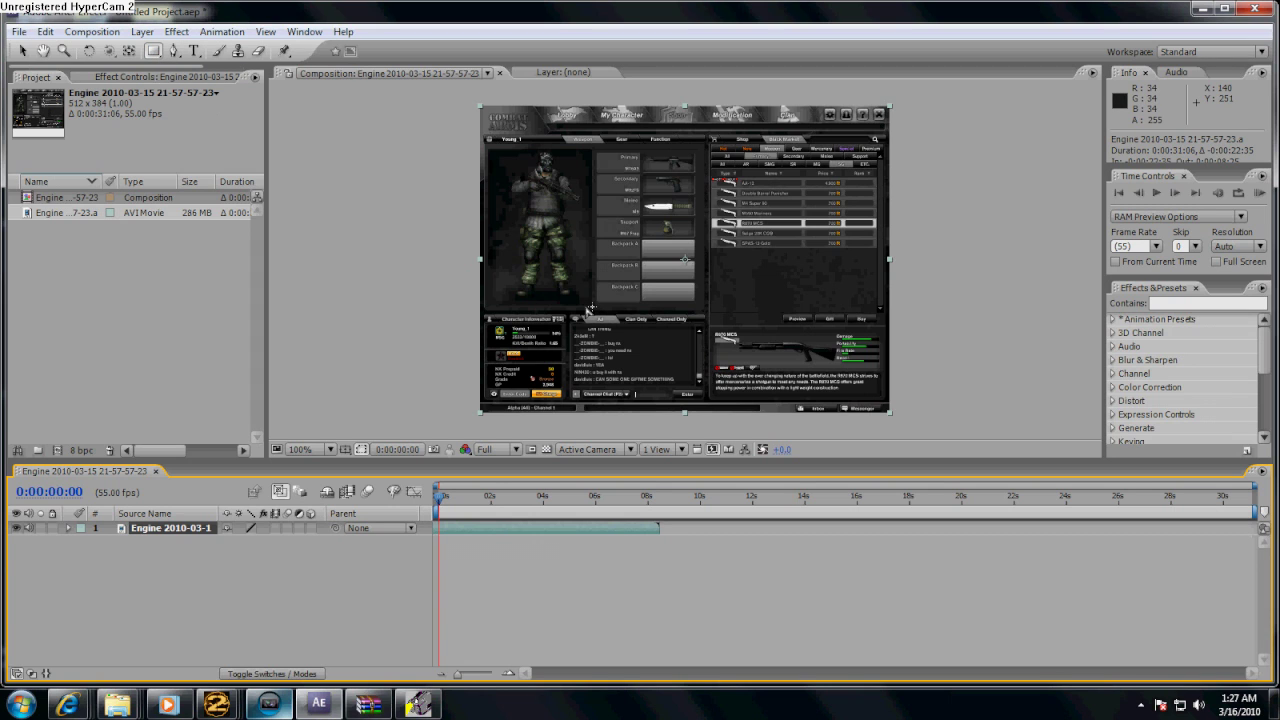
drag(590, 307, 494, 150)
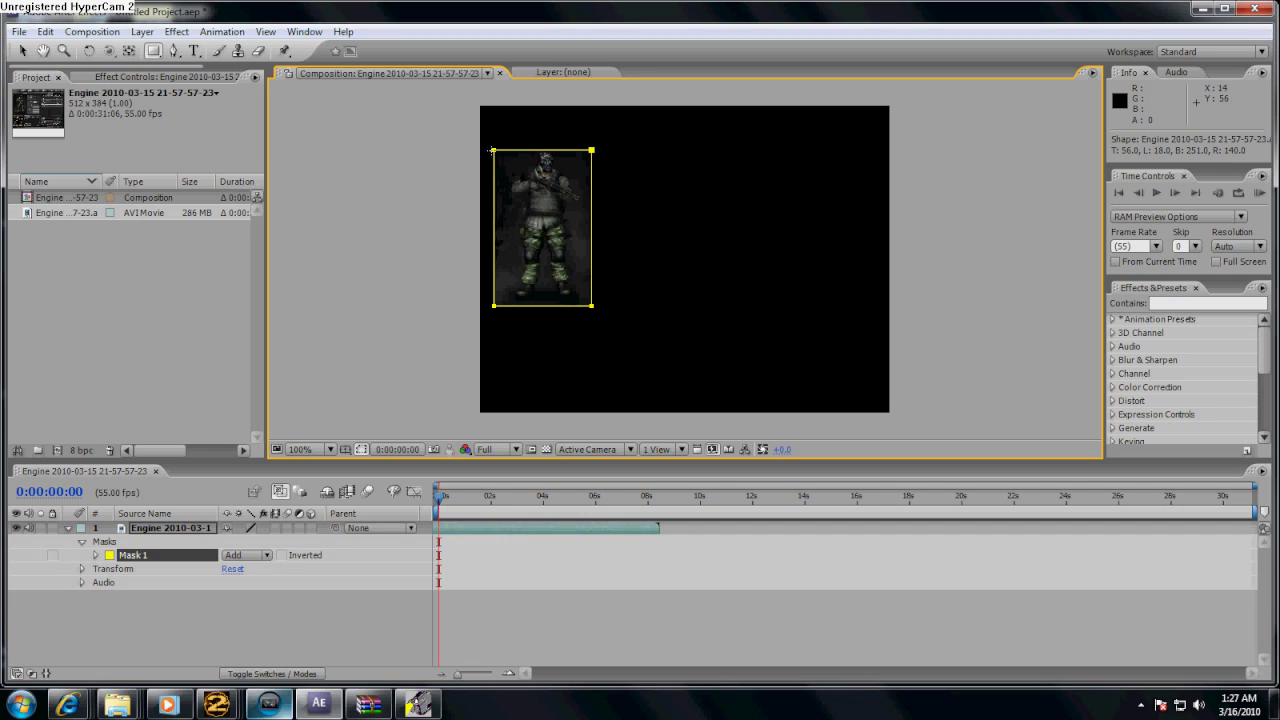
click(67, 529)
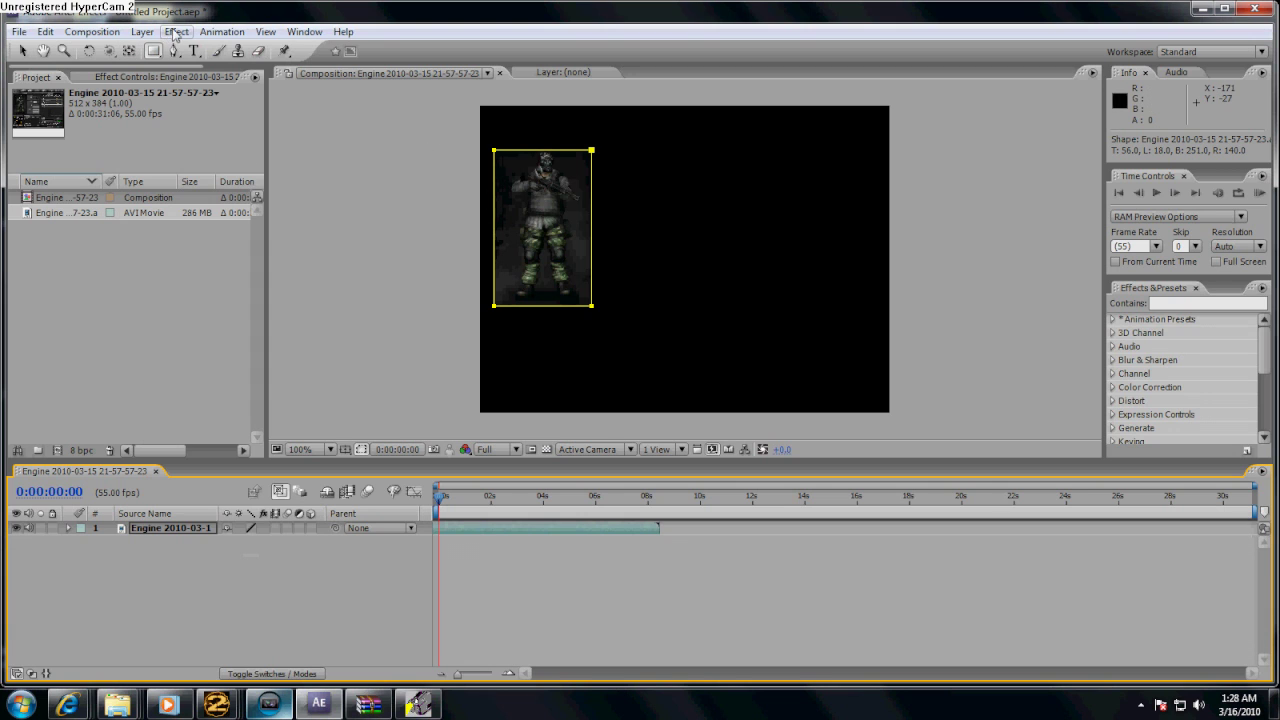
click(222, 32)
Step: Apply Effect > Keying > Color Key to the Engine layer with key colour black (000000)
click(164, 579)
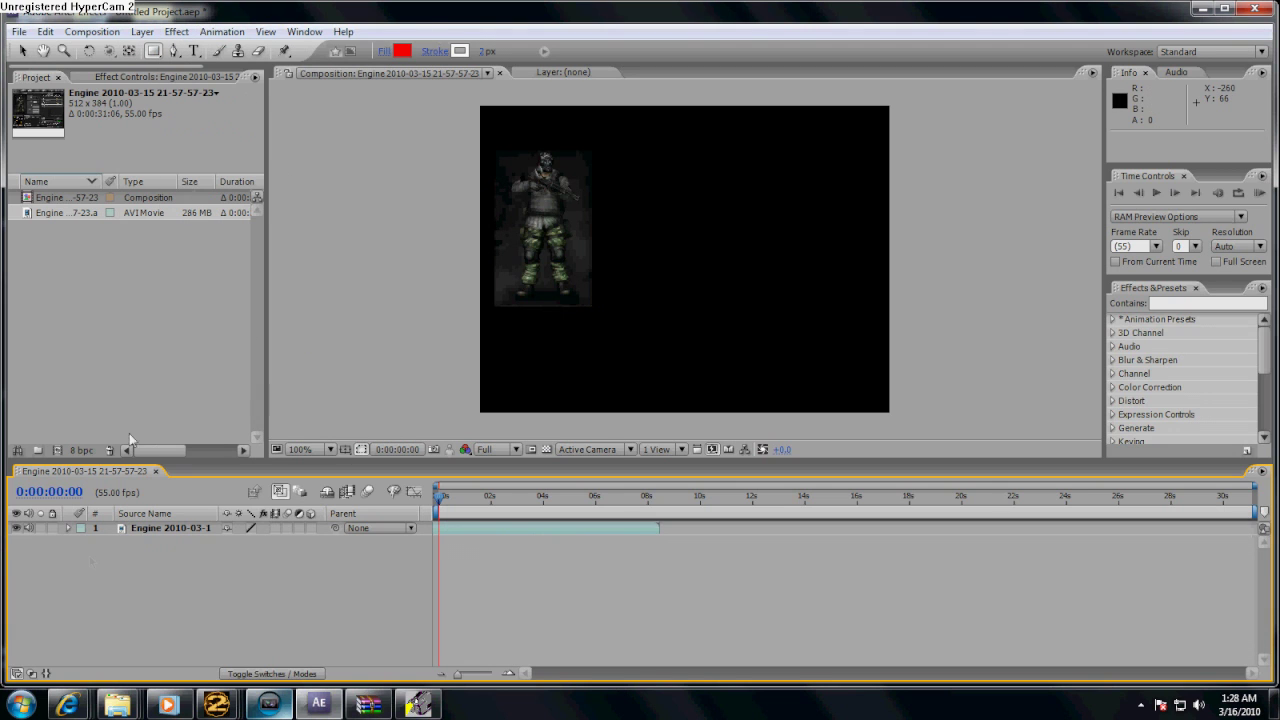
click(158, 529)
click(176, 32)
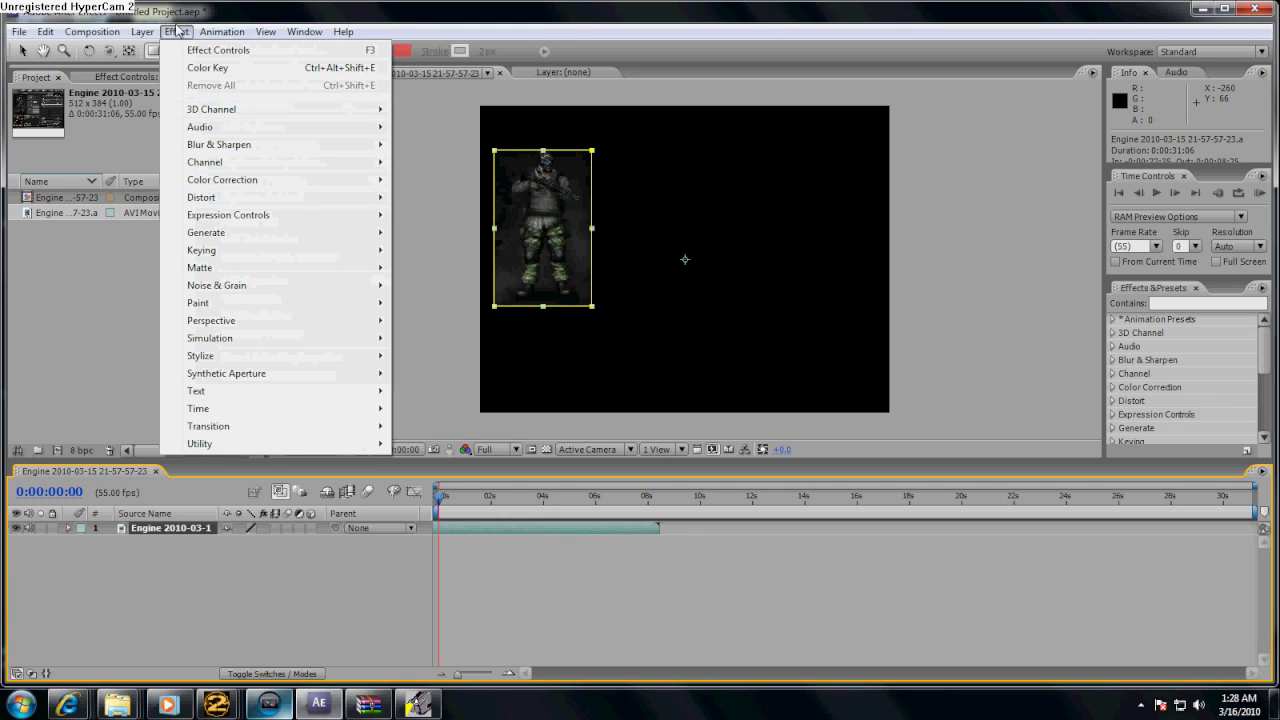
mouse_move(222, 252)
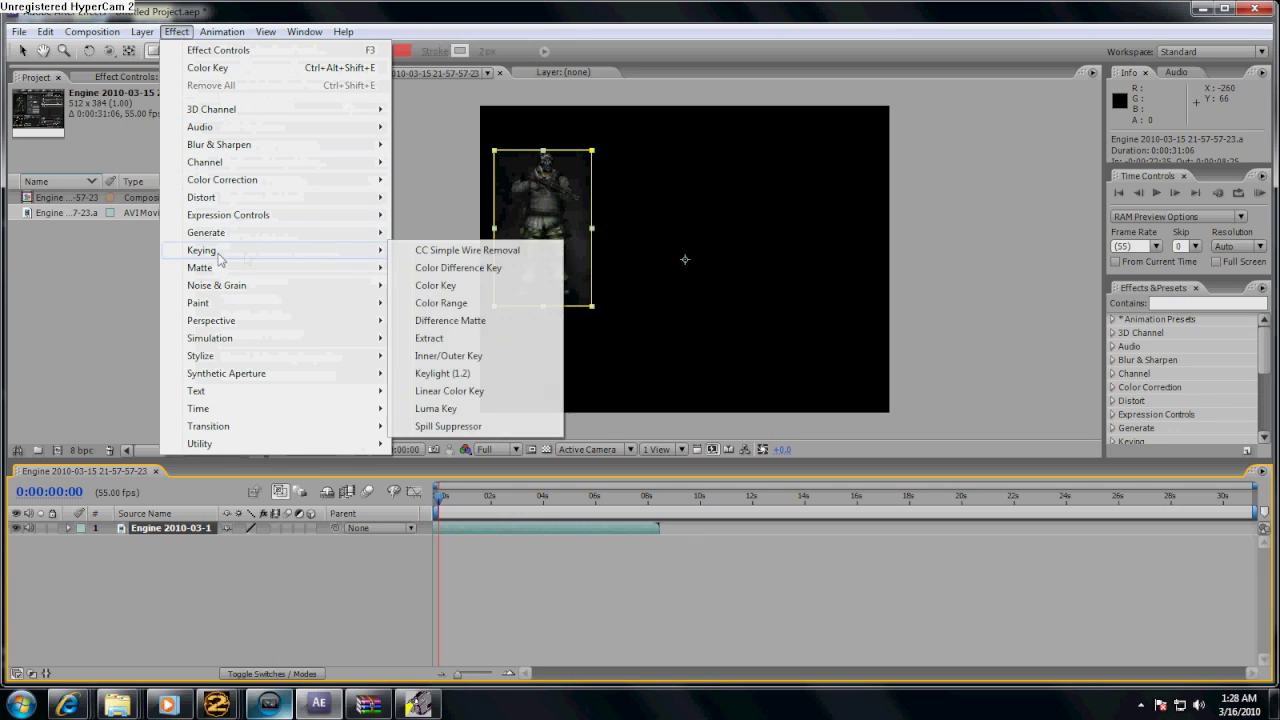
click(461, 287)
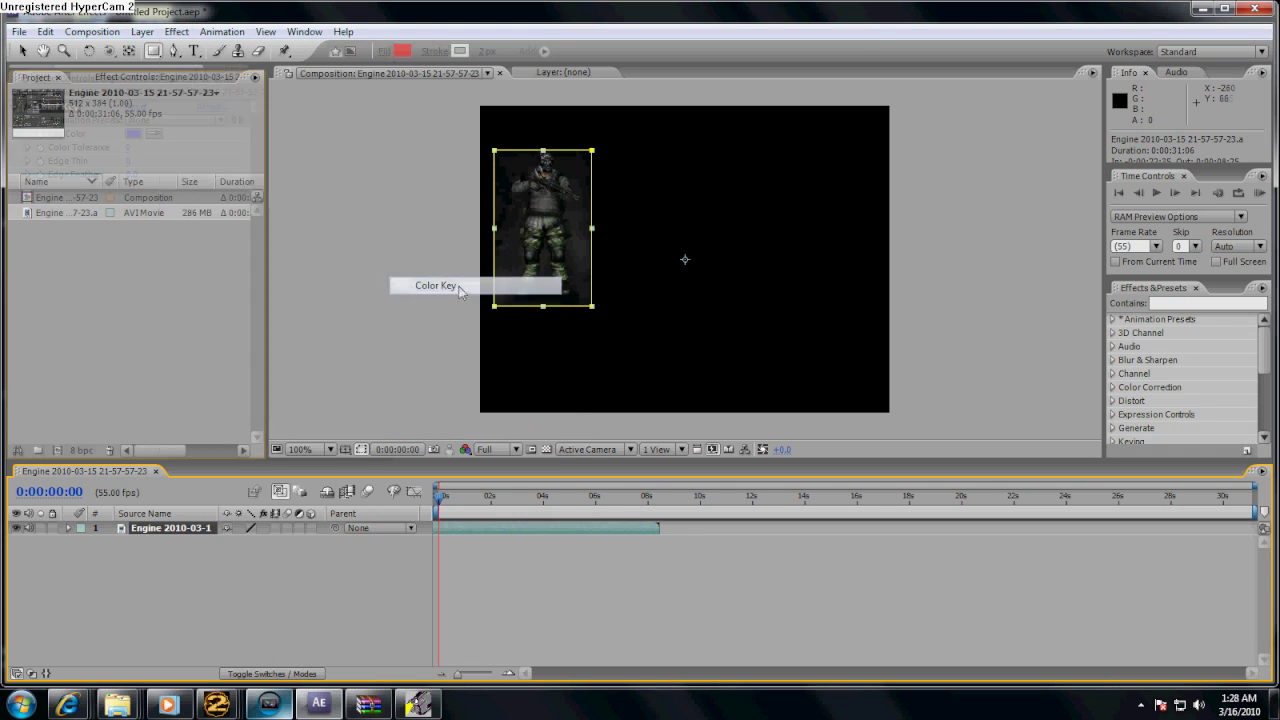
click(134, 134)
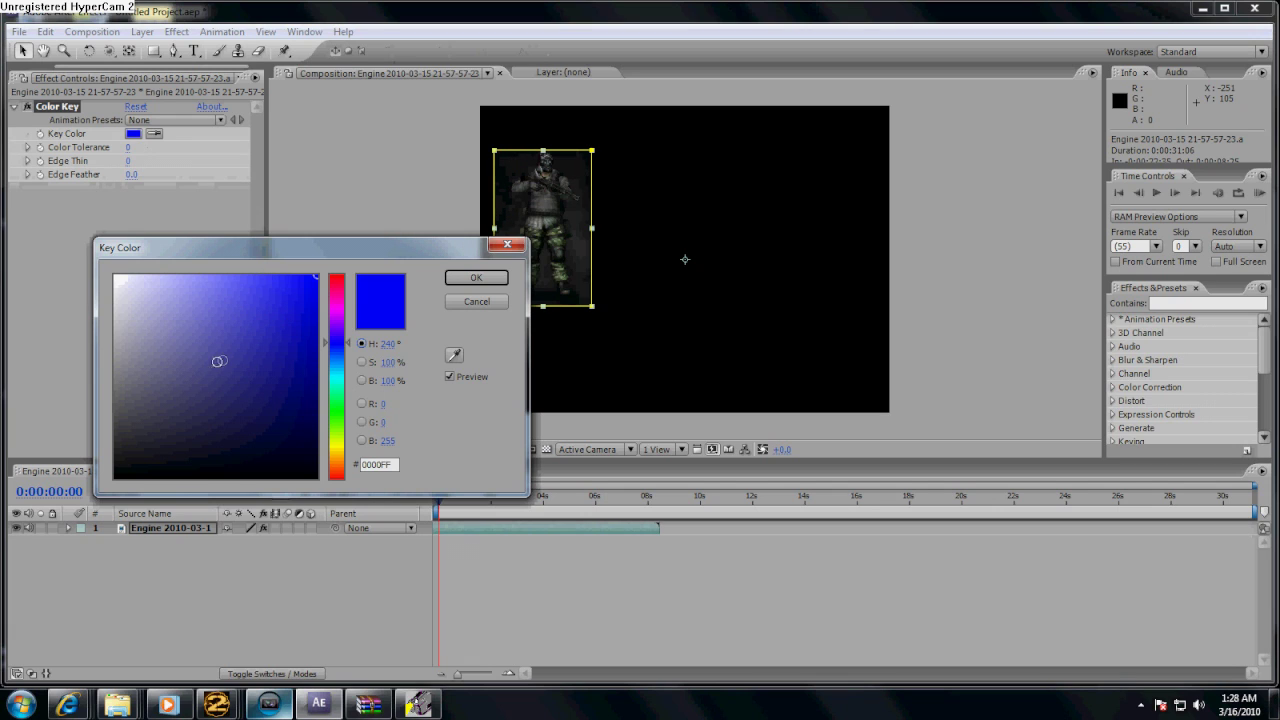
mouse_move(219, 361)
mouse_down()
mouse_move(120, 426)
mouse_move(115, 476)
mouse_up()
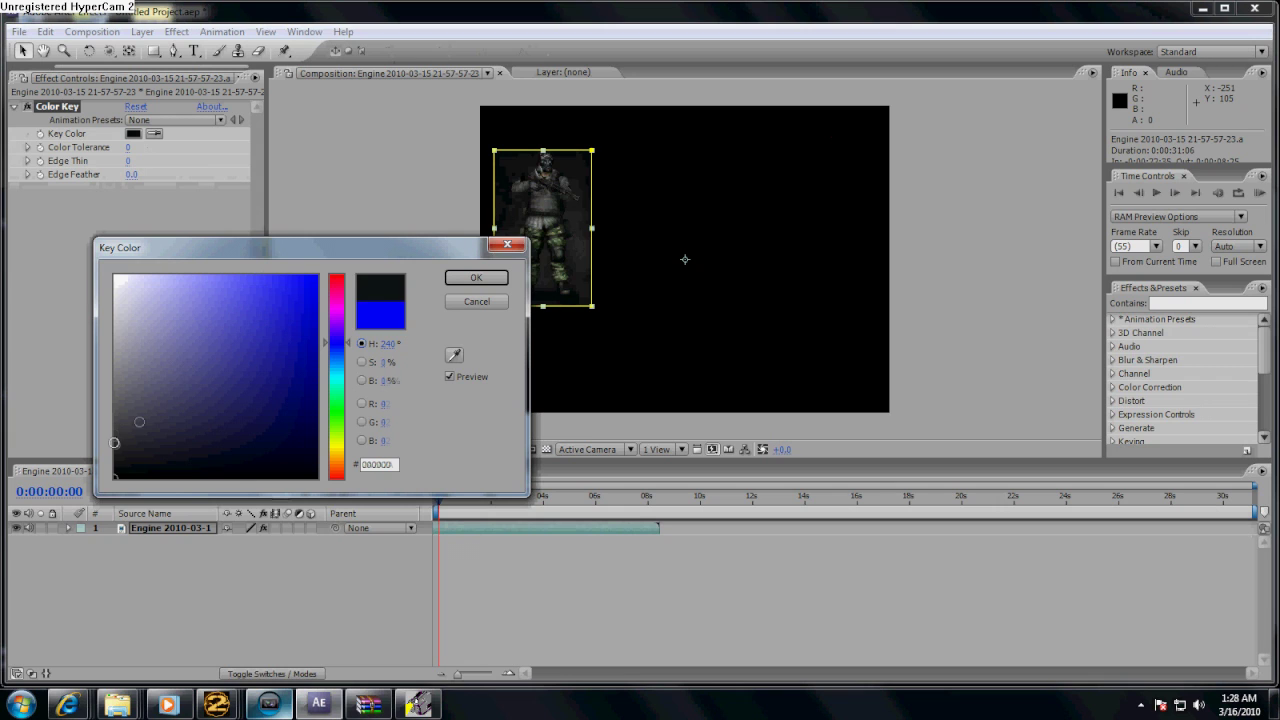
click(476, 278)
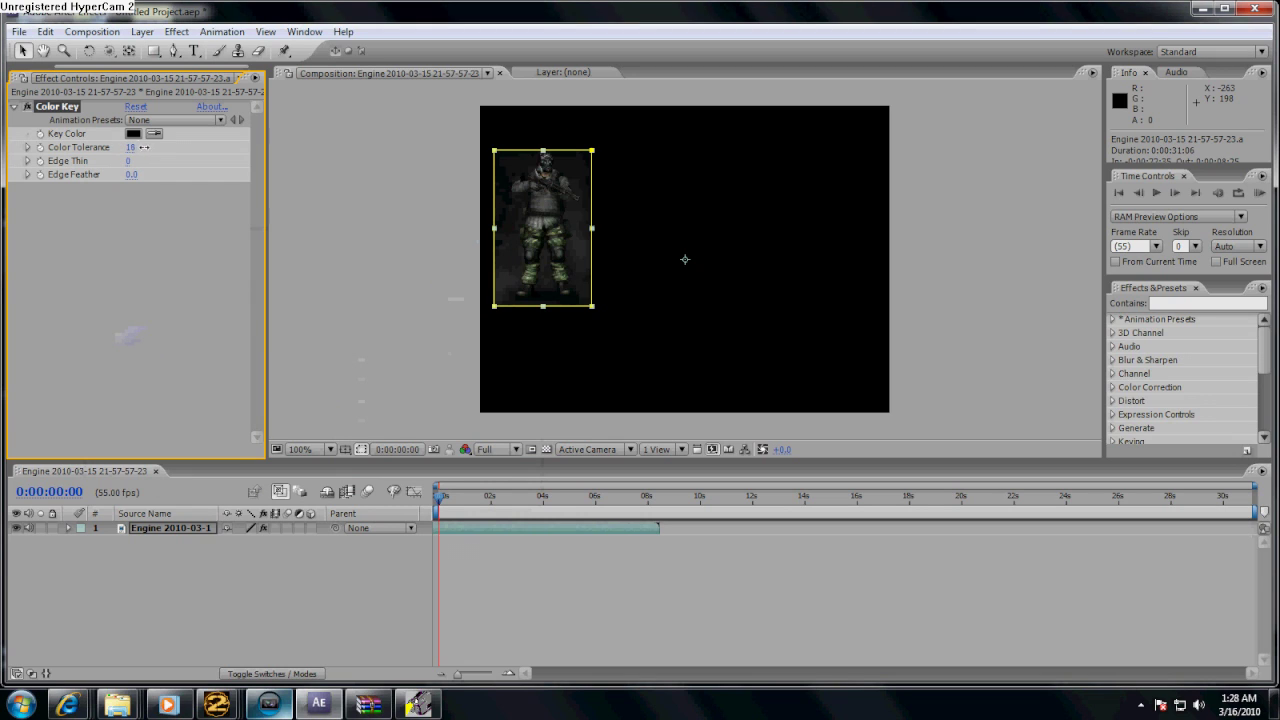
Step: Scrub the Engine layer's Color Key values: Edge Thin -1, Edge Feather 13.1, Color Tolerance 81
drag(144, 147, 184, 156)
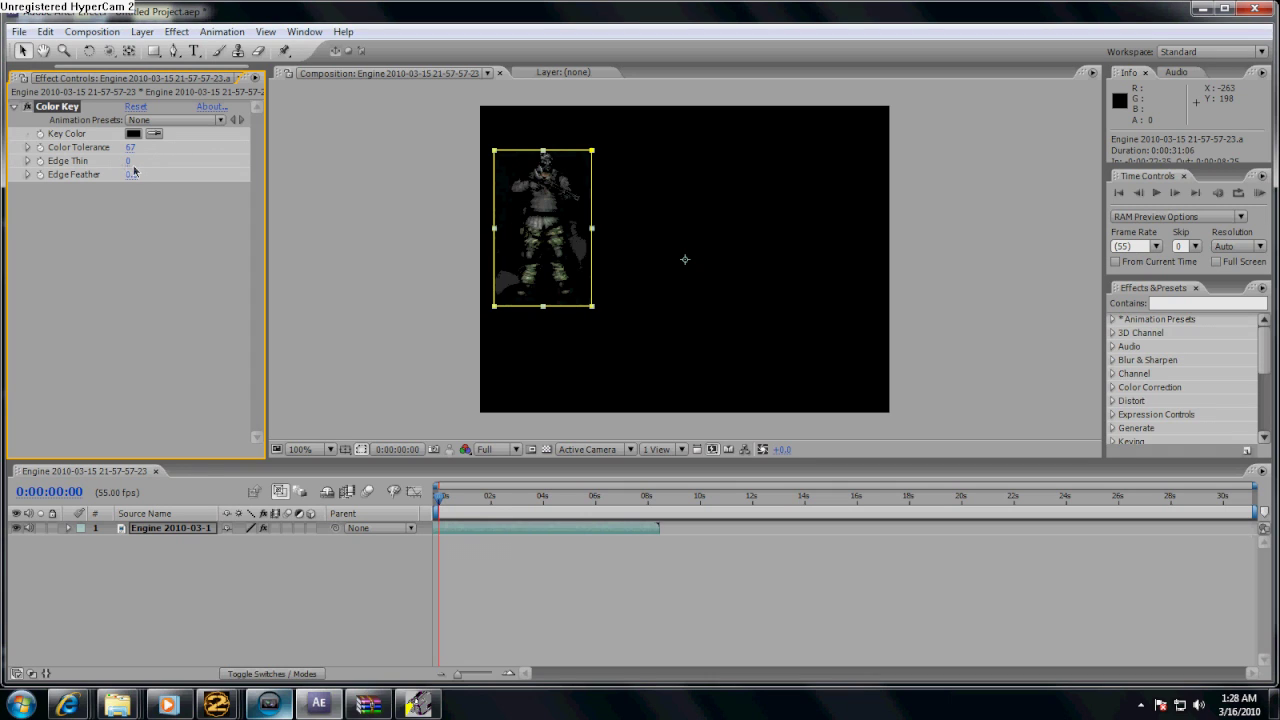
mouse_move(127, 167)
mouse_down()
mouse_move(150, 167)
mouse_move(105, 167)
mouse_move(129, 161)
mouse_up()
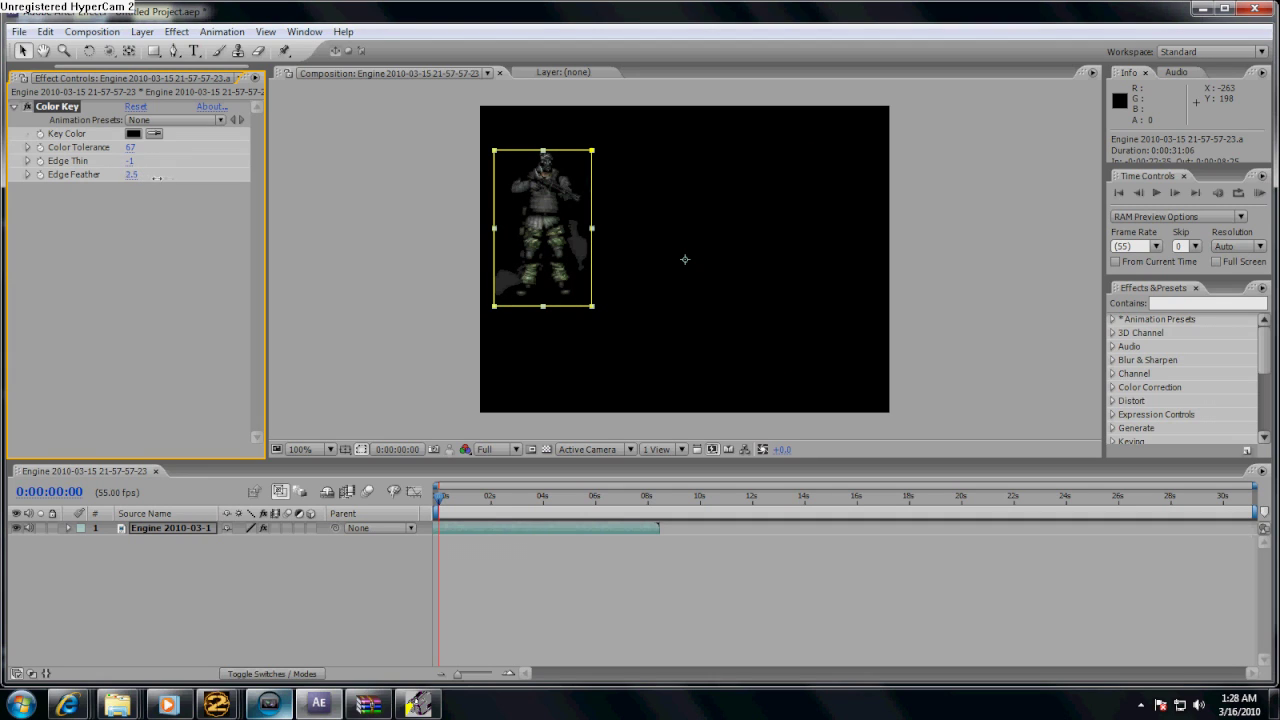
drag(156, 178, 231, 176)
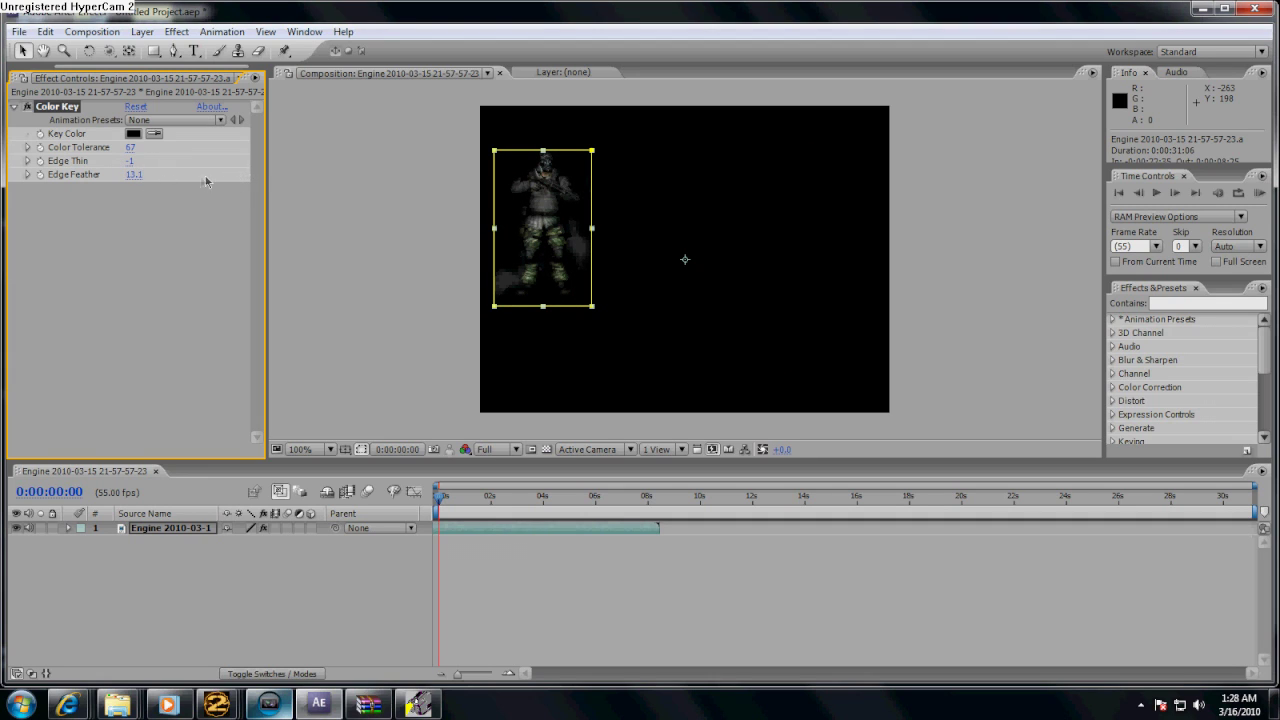
drag(136, 147, 158, 148)
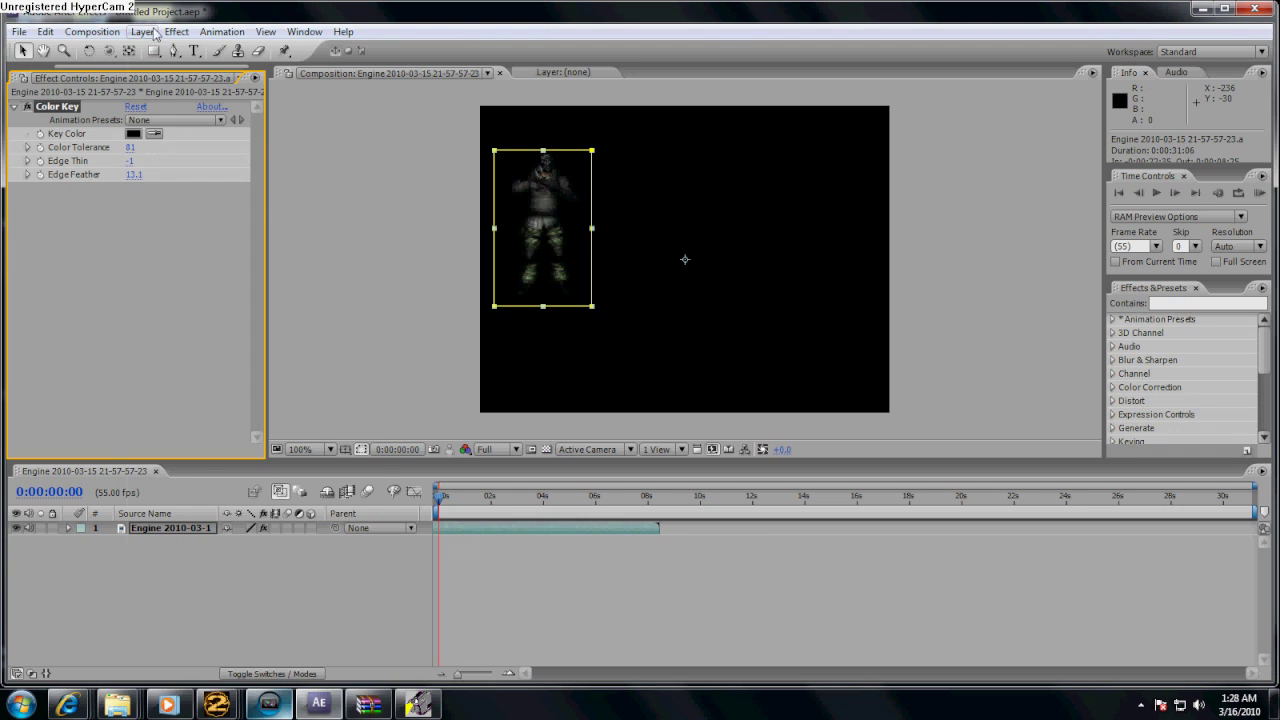
Step: Create a 512 x 384 Black Solid 1 and drag it below the Engine layer
click(150, 32)
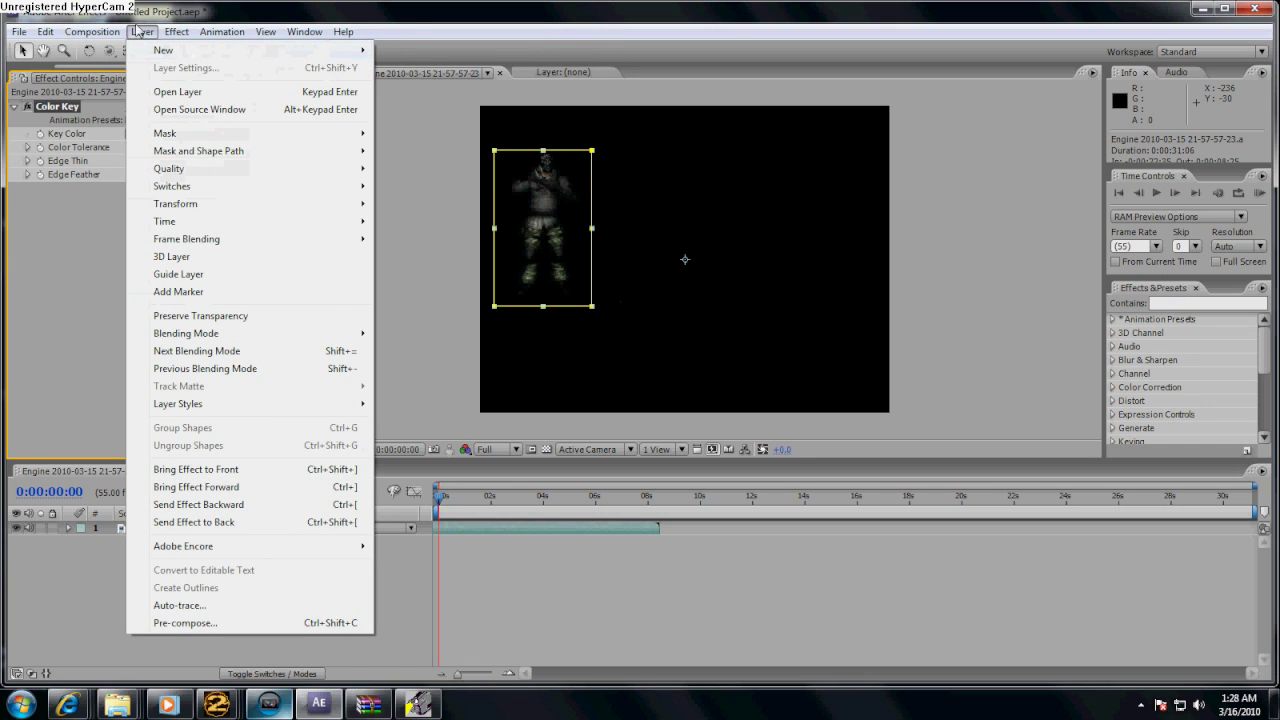
mouse_move(165, 51)
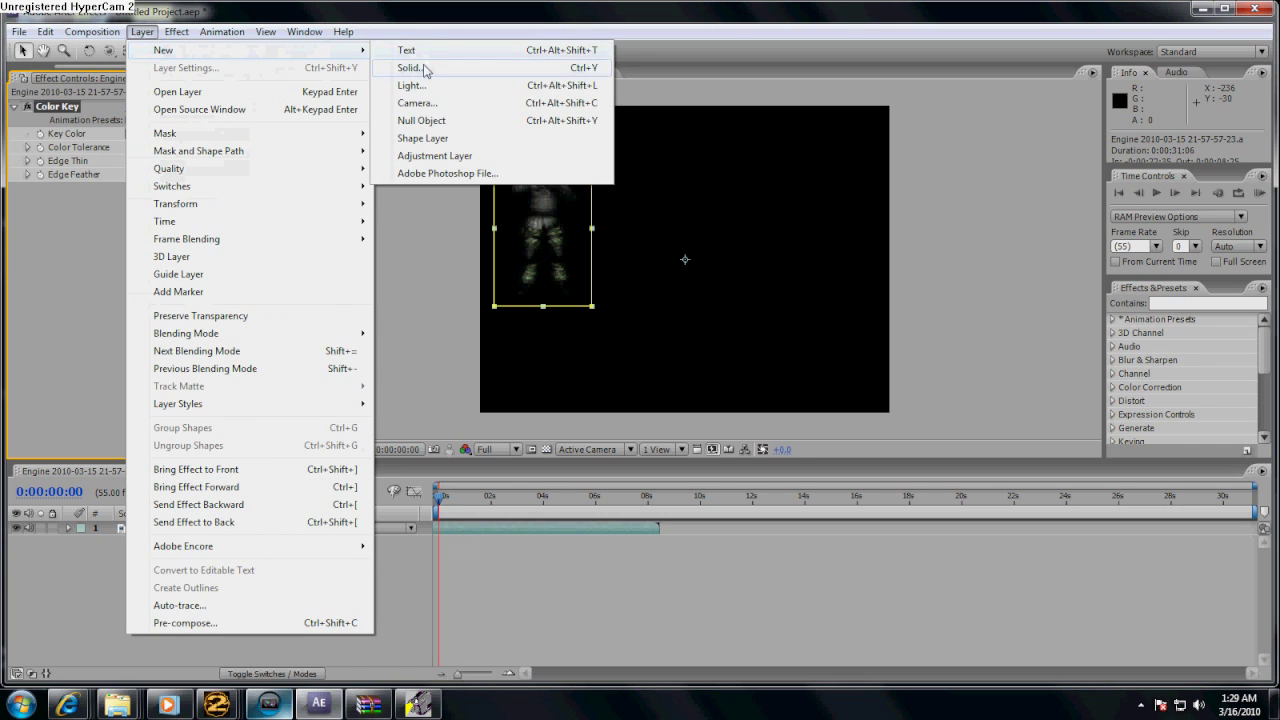
click(422, 70)
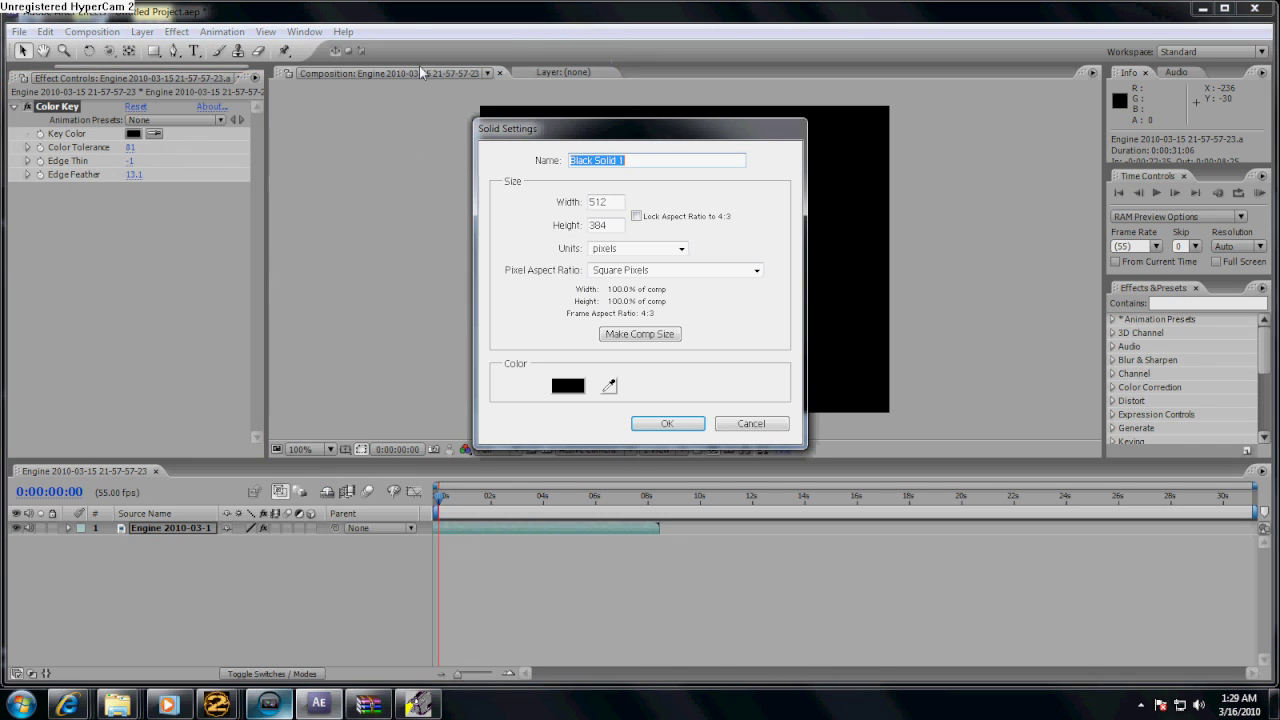
click(668, 423)
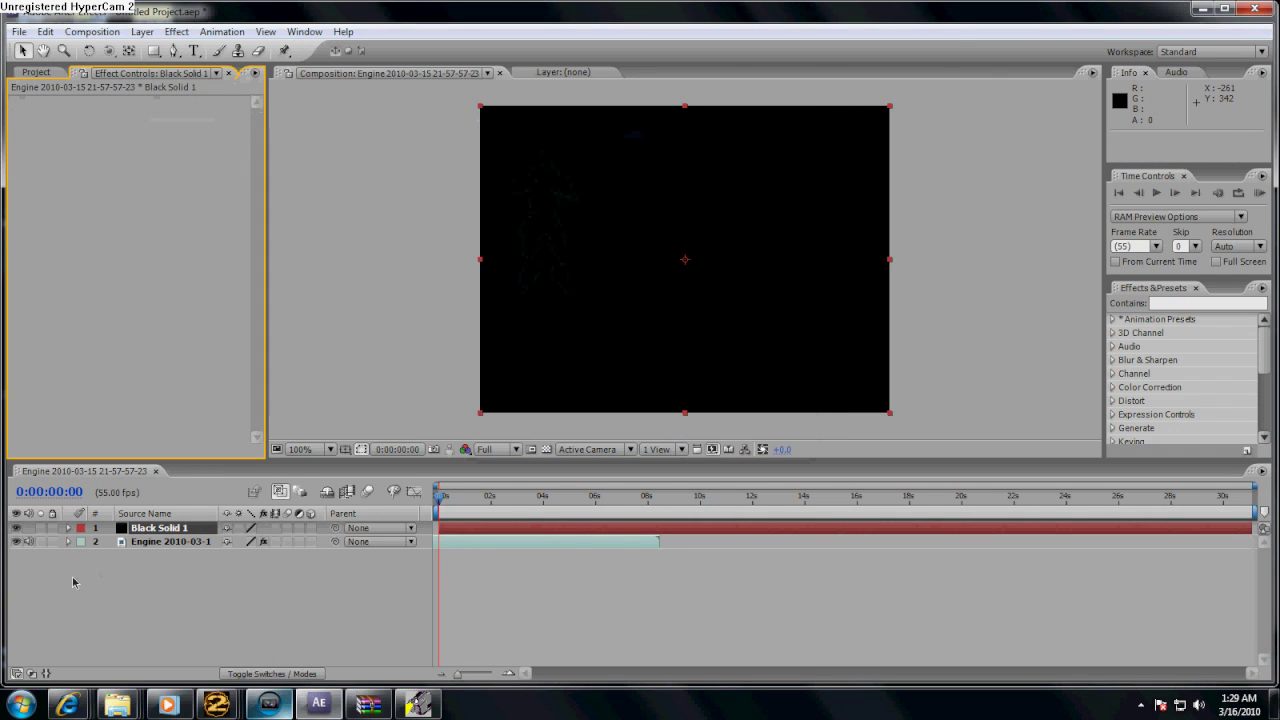
drag(150, 532, 178, 537)
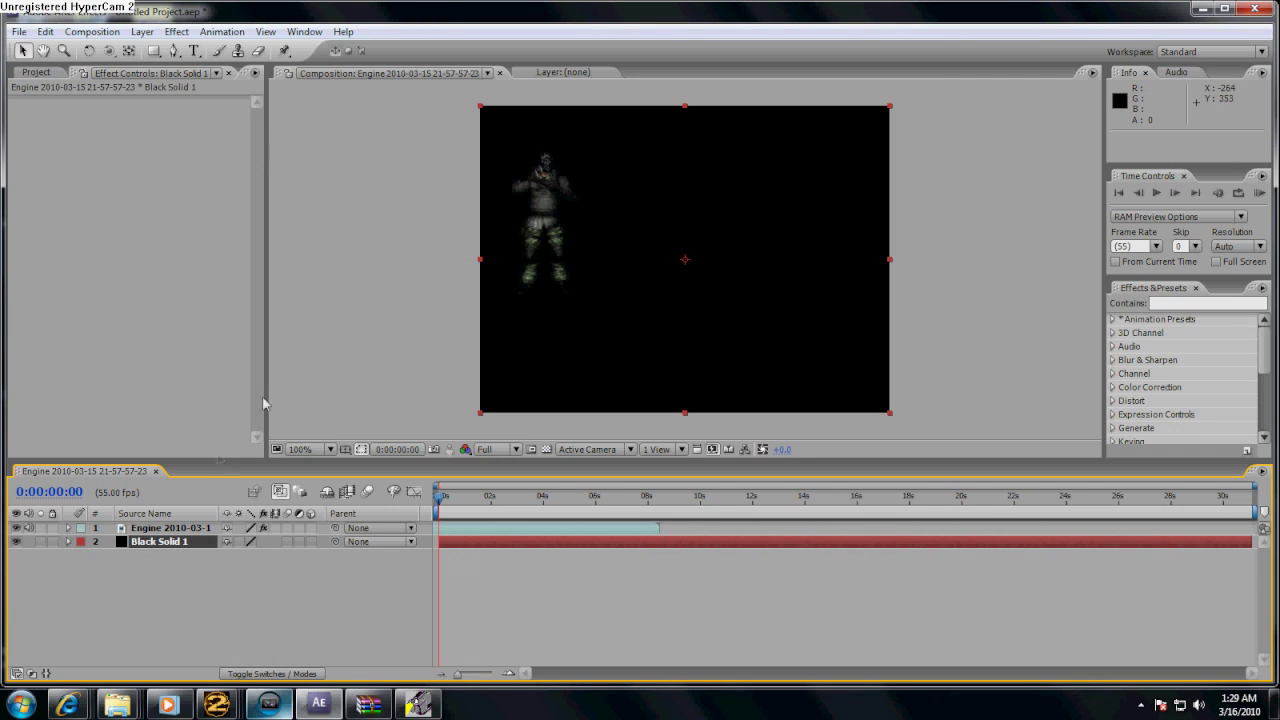
Step: Move the keyed soldier toward the frame centre and run a RAM preview of the comp
click(195, 527)
drag(569, 214, 679, 247)
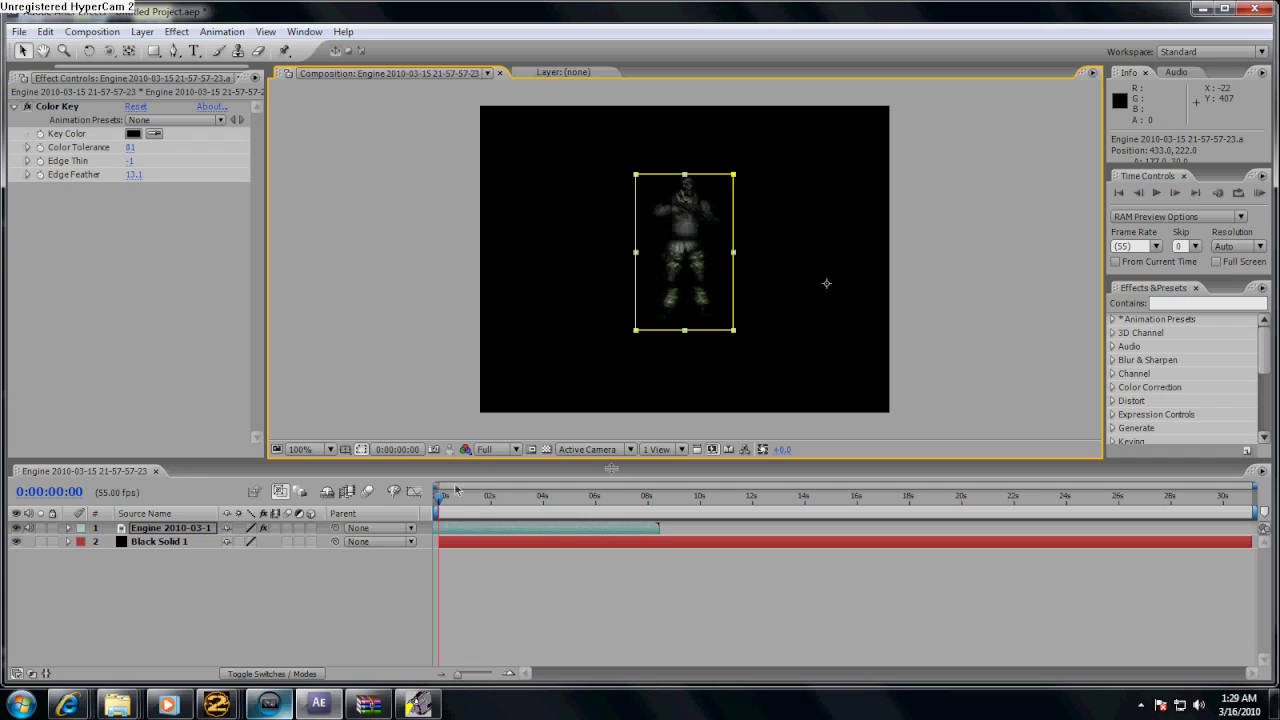
click(1266, 193)
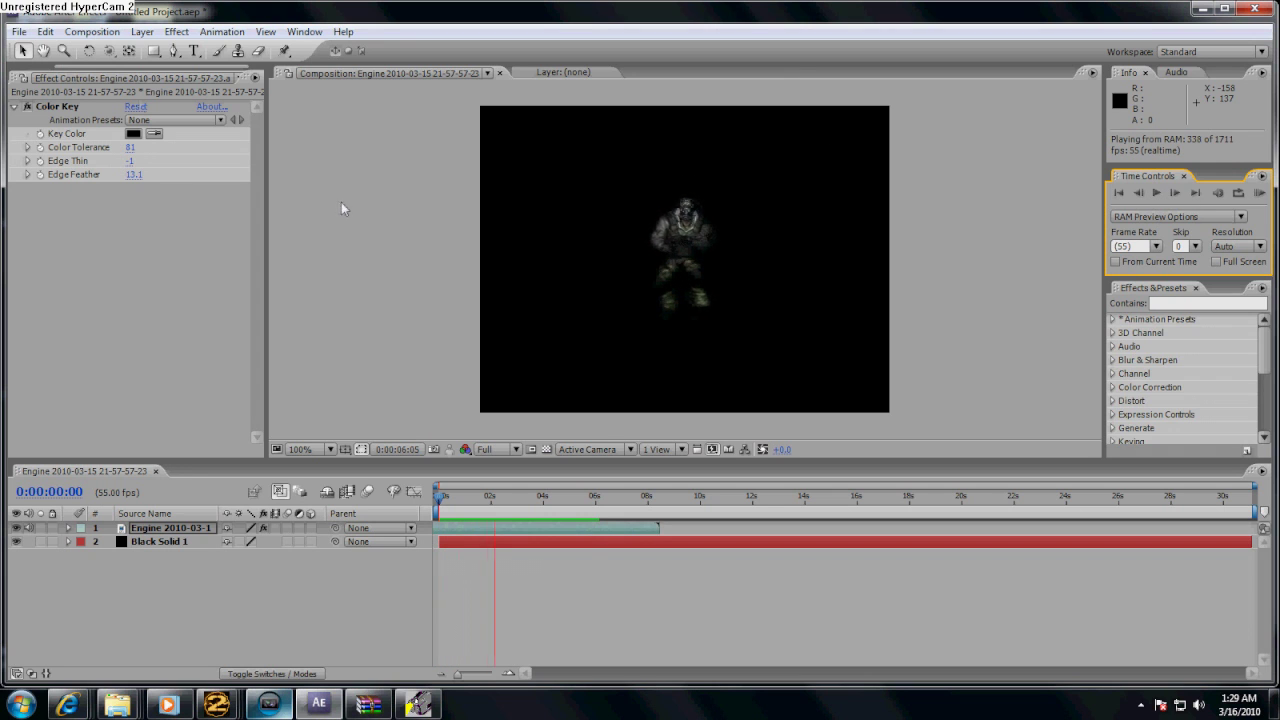
click(823, 280)
Step: Browse the commands in the Edit menu
click(45, 31)
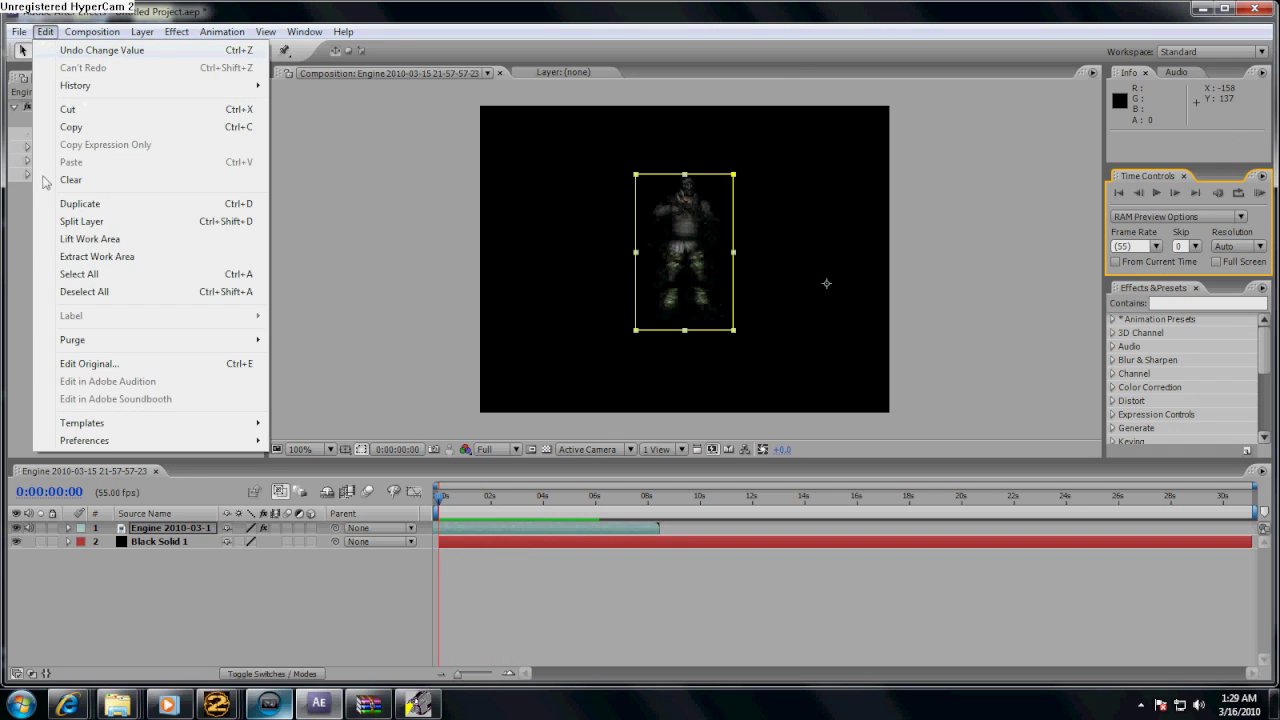
mouse_move(18, 31)
mouse_move(85, 313)
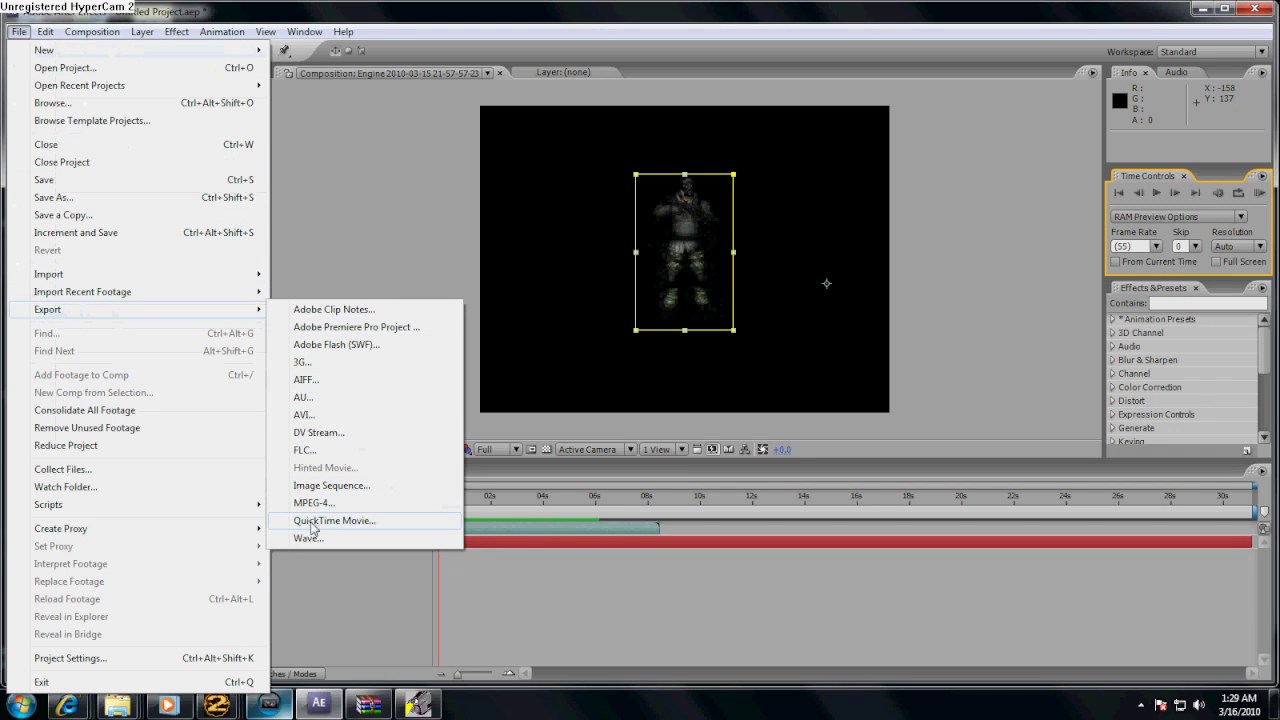
Step: Review the QuickTime Movie export's H.264 video compression settings and accept them
click(313, 521)
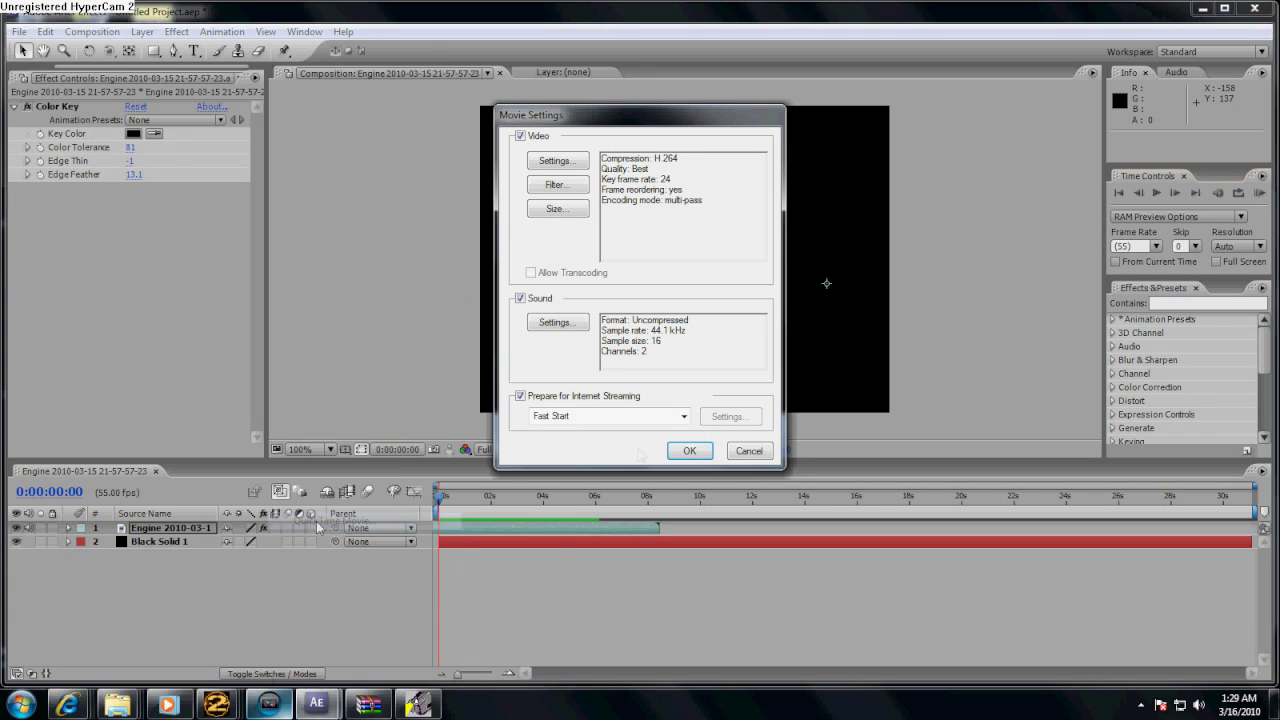
click(556, 161)
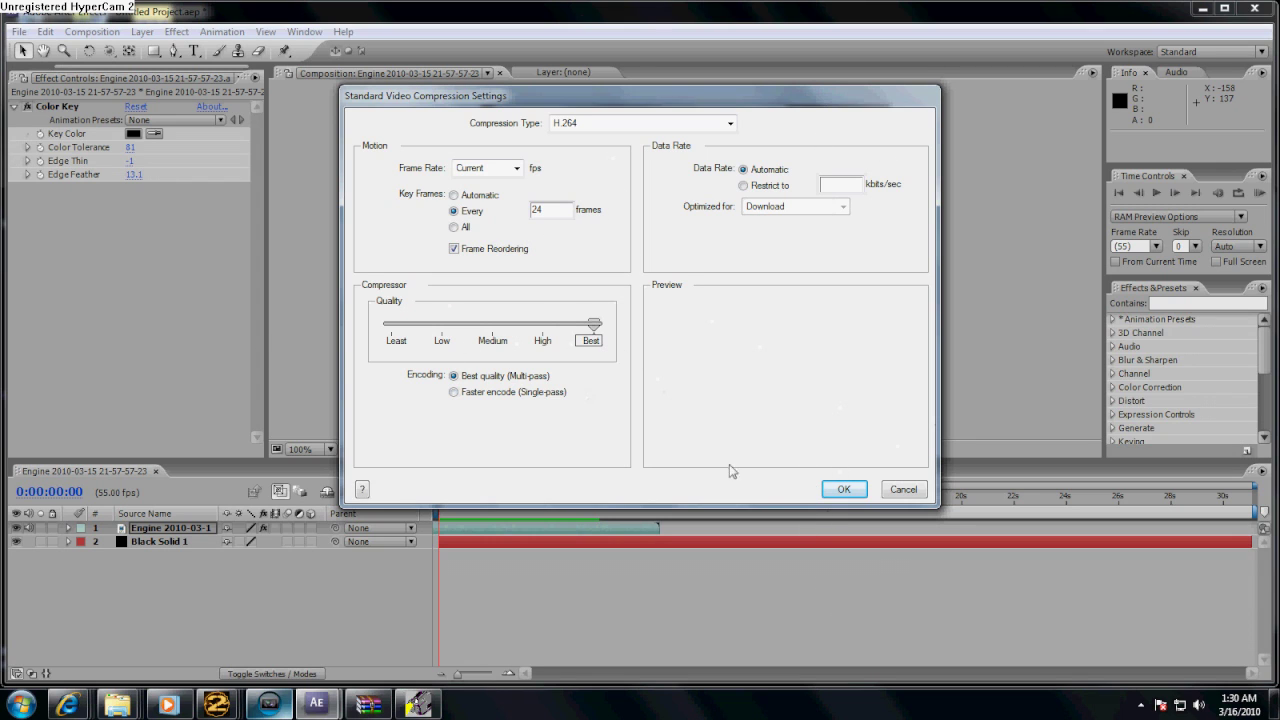
click(845, 489)
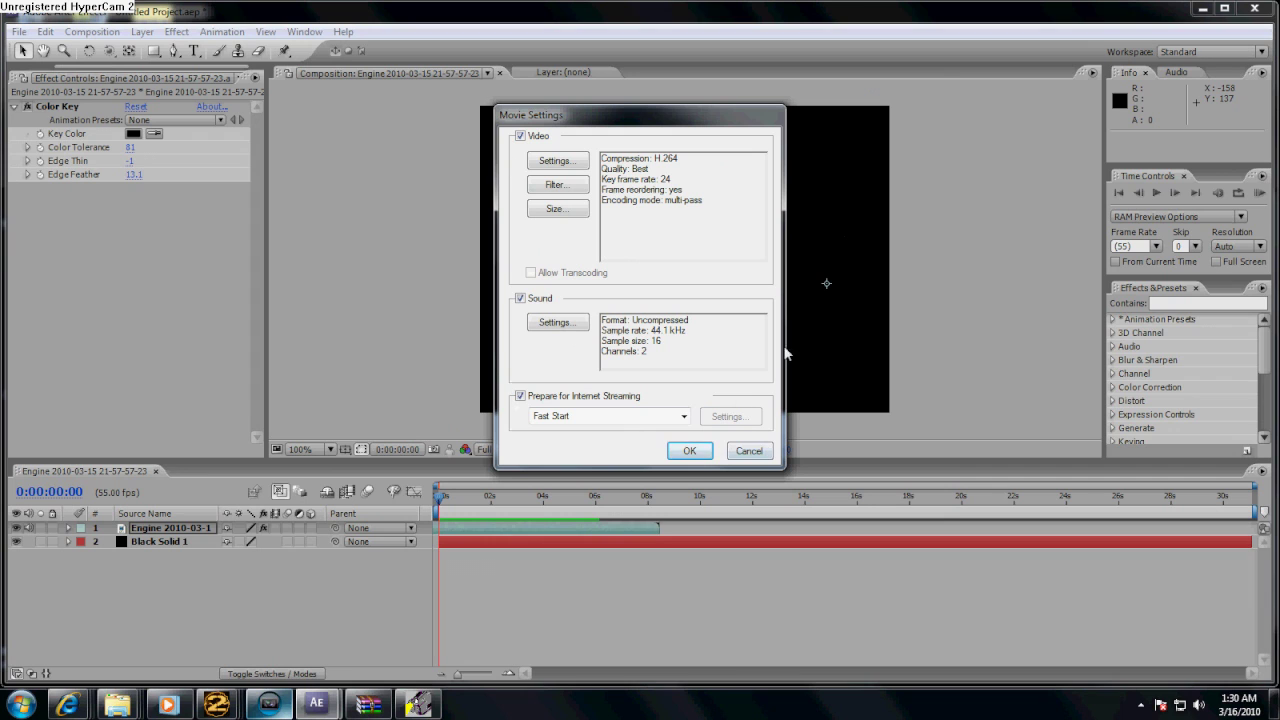
click(691, 450)
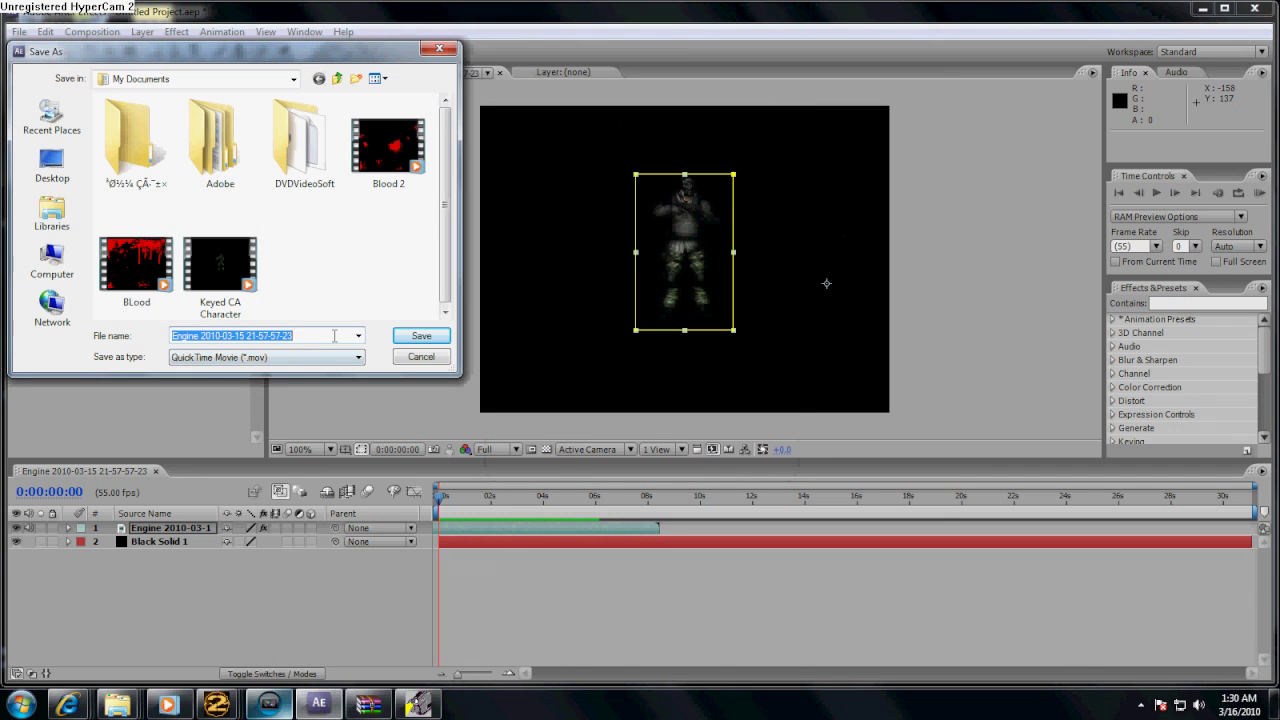
Step: Point the save location to the Desktop, dismiss the save dialog, and minimise After Effects
click(52, 165)
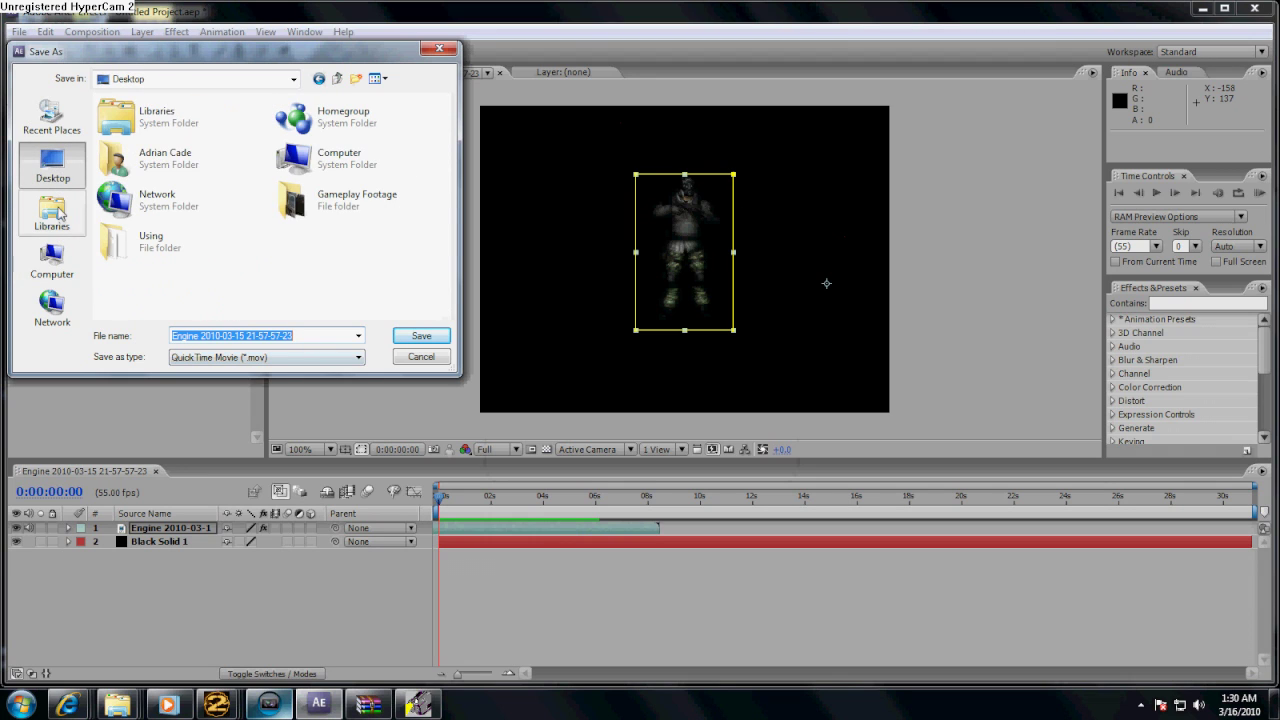
click(421, 357)
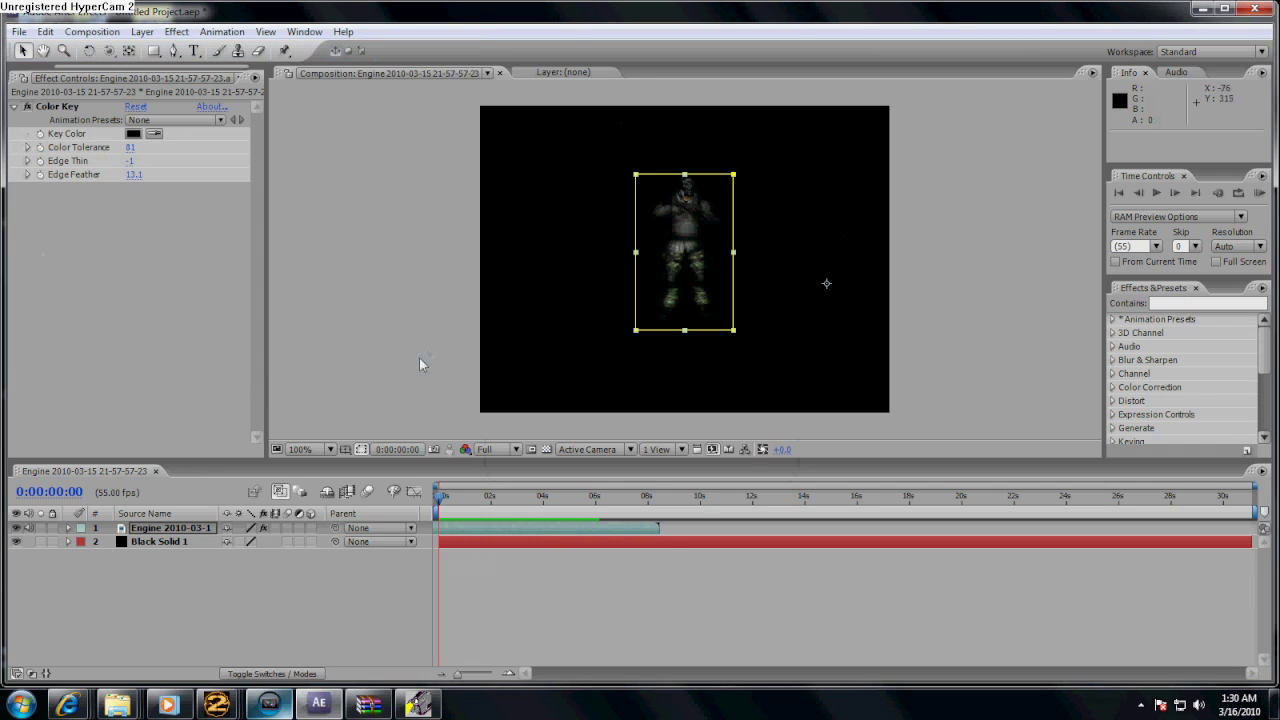
click(1203, 10)
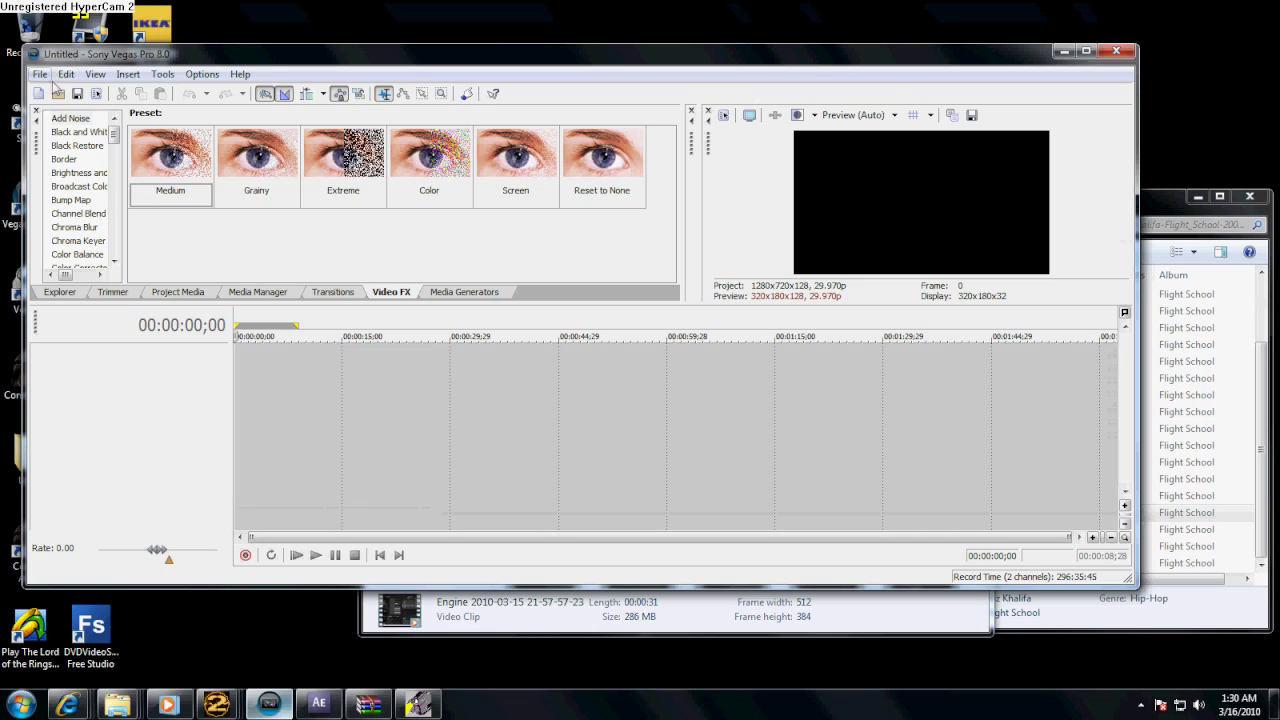
Step: Find the Keyed CA Character clip via Start menu search and drag it into the Vegas timeline
drag(200, 55, 113, 80)
click(78, 86)
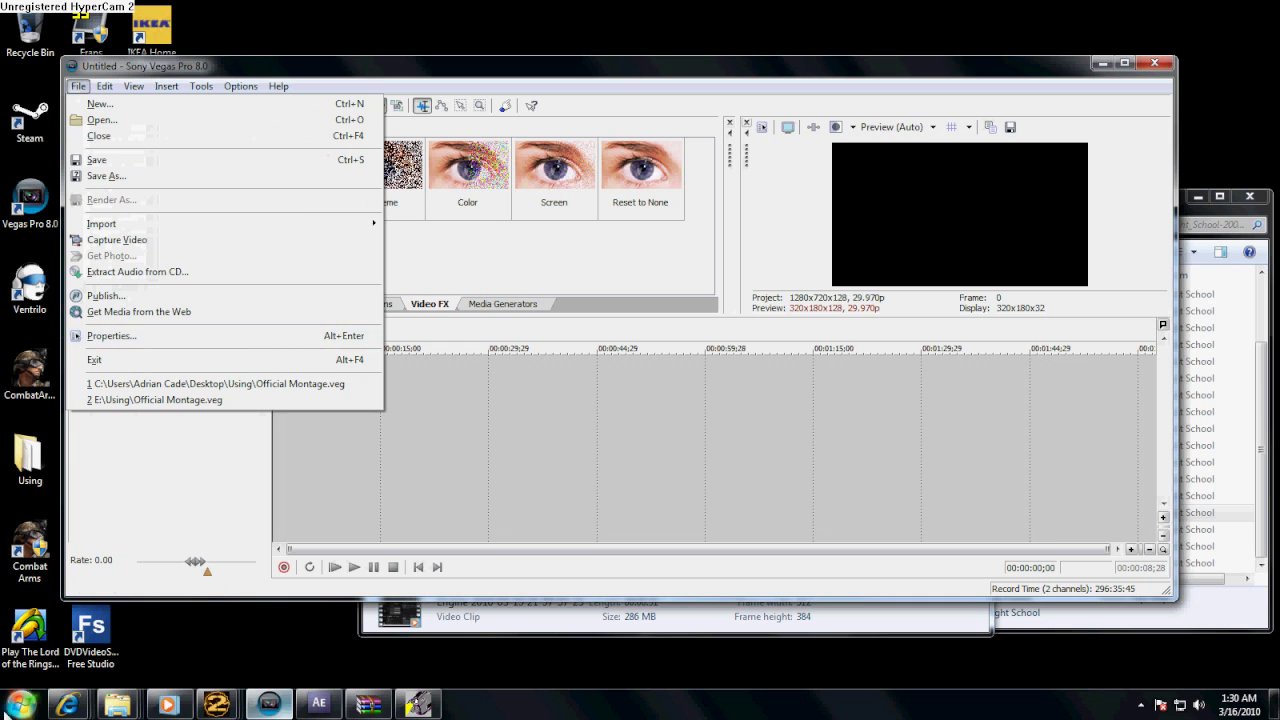
click(22, 704)
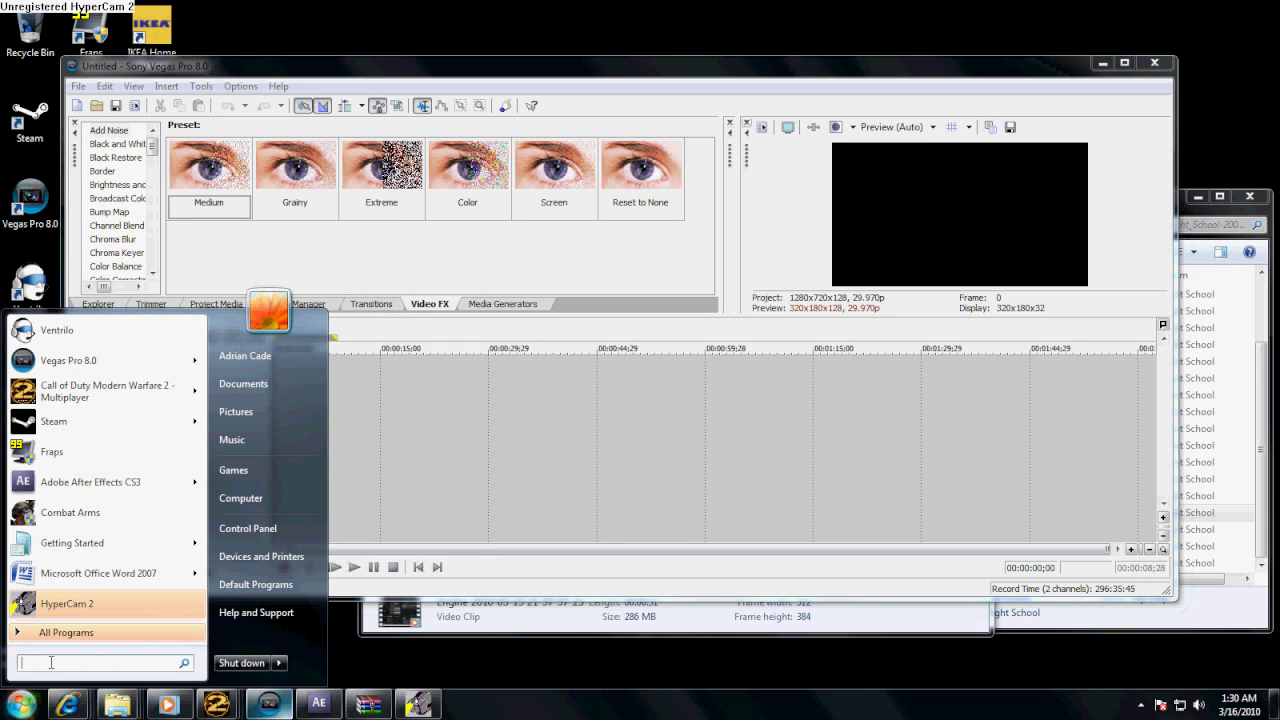
text(Keyed)
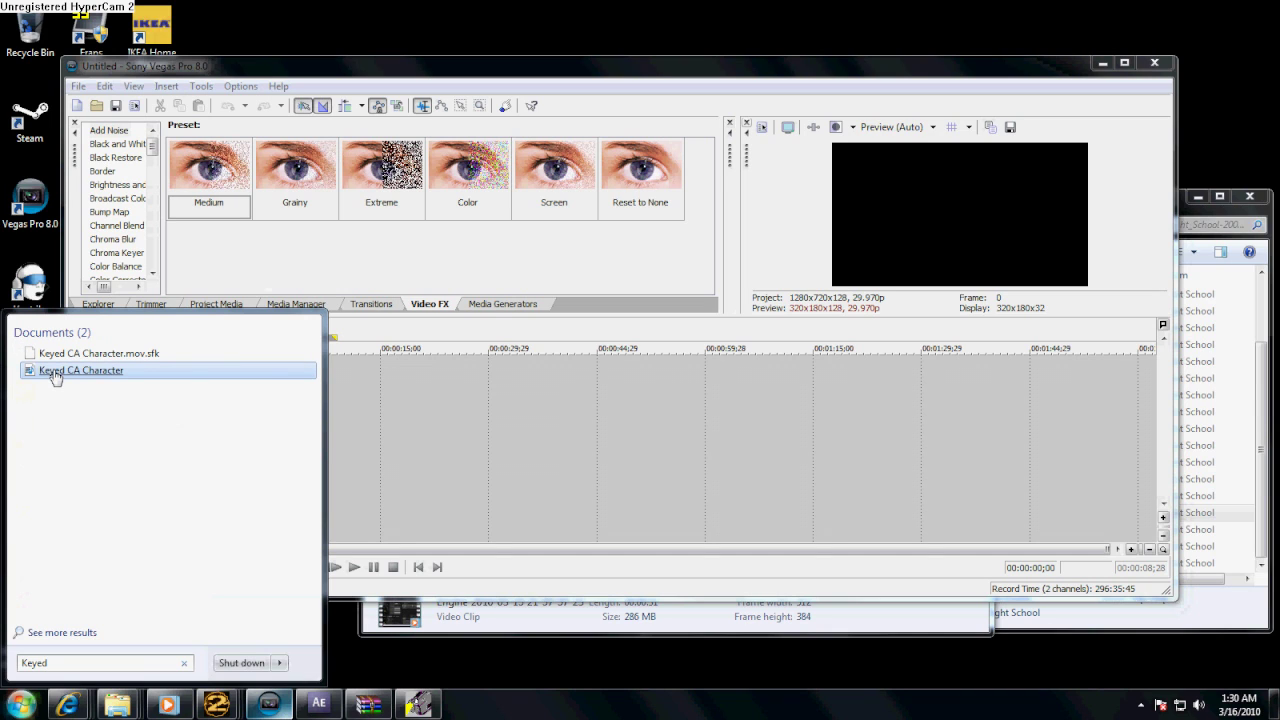
drag(55, 377, 364, 376)
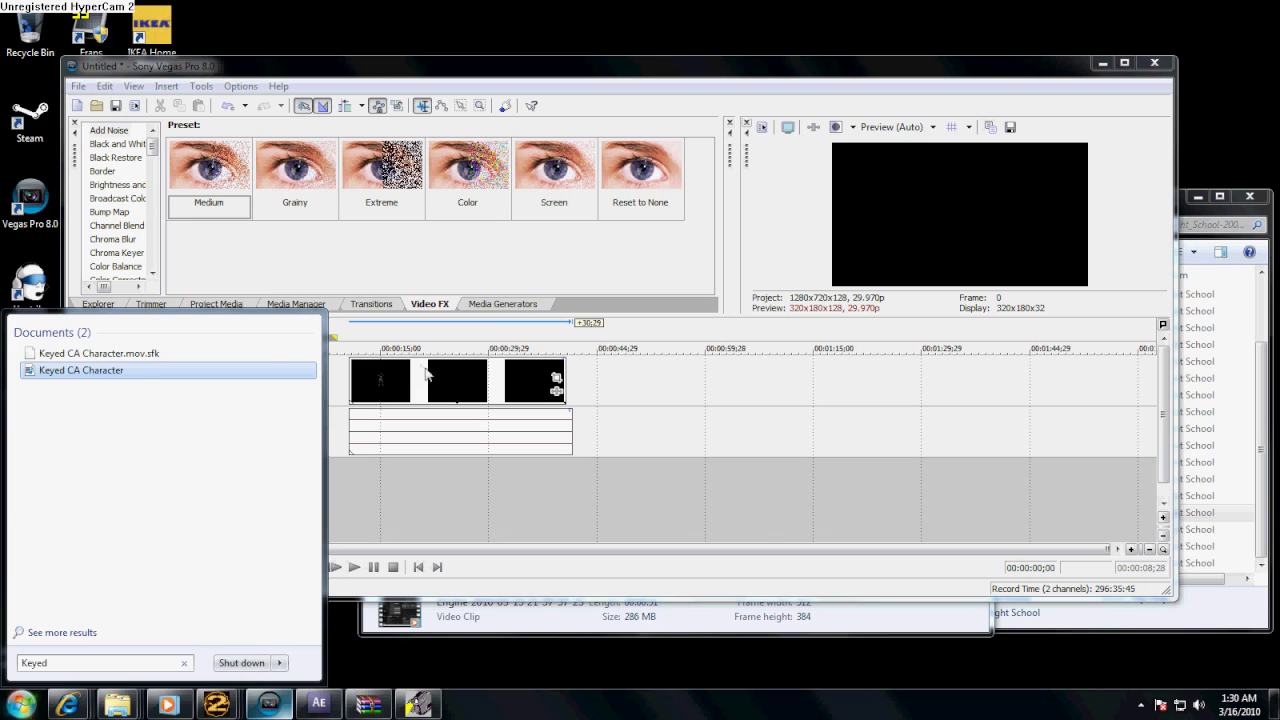
Step: Slide the clip to the timeline start, then play, pause, and set the playhead near 00:00:01;23
click(408, 374)
drag(524, 372, 446, 367)
click(344, 385)
click(287, 385)
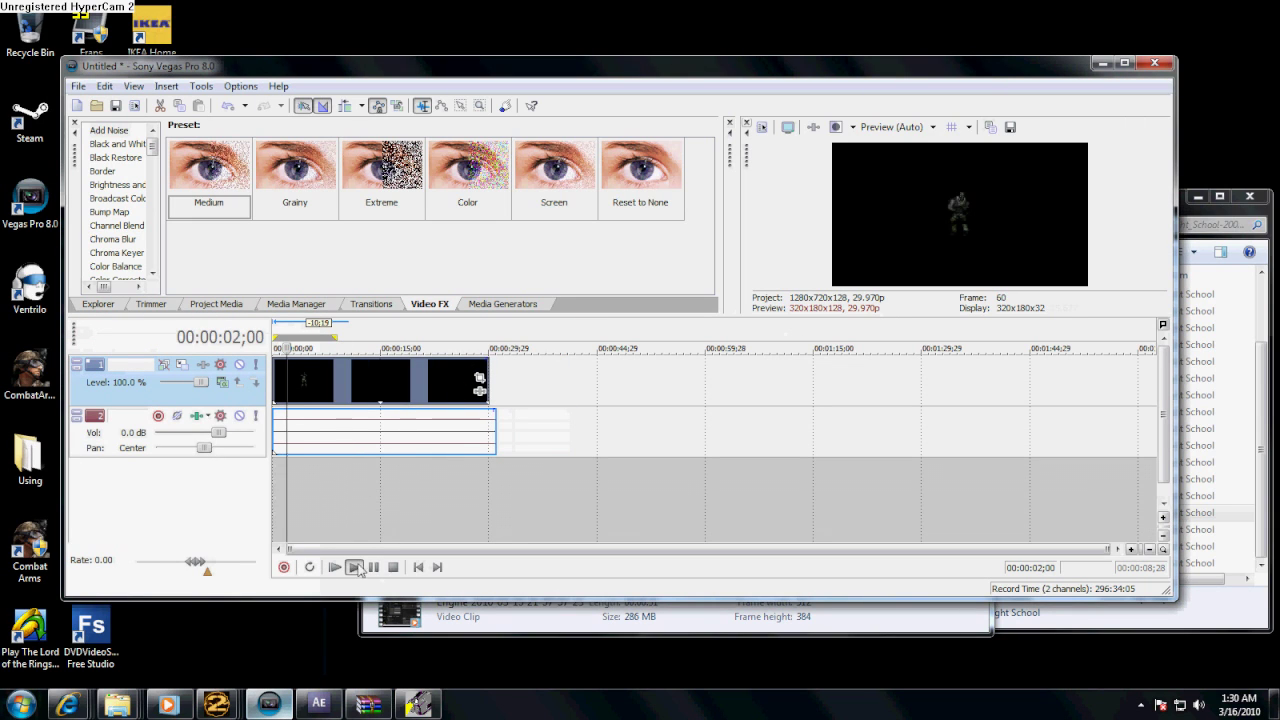
click(355, 568)
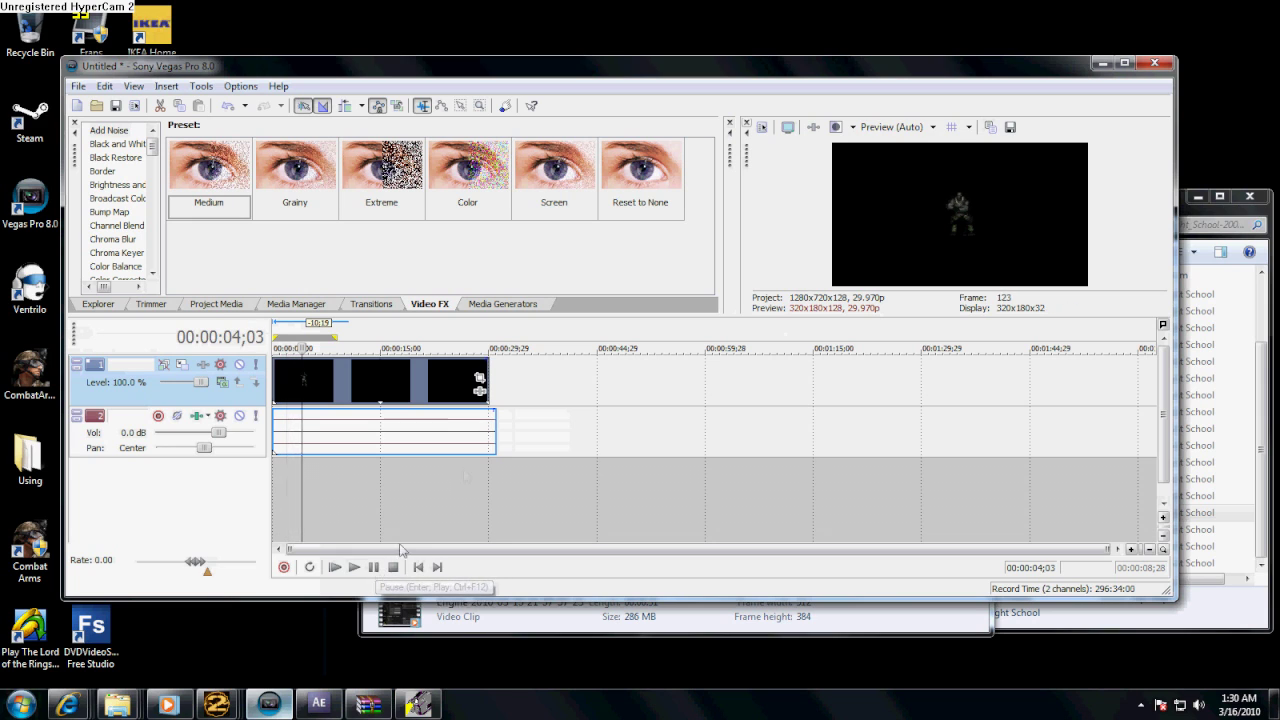
click(437, 412)
click(288, 383)
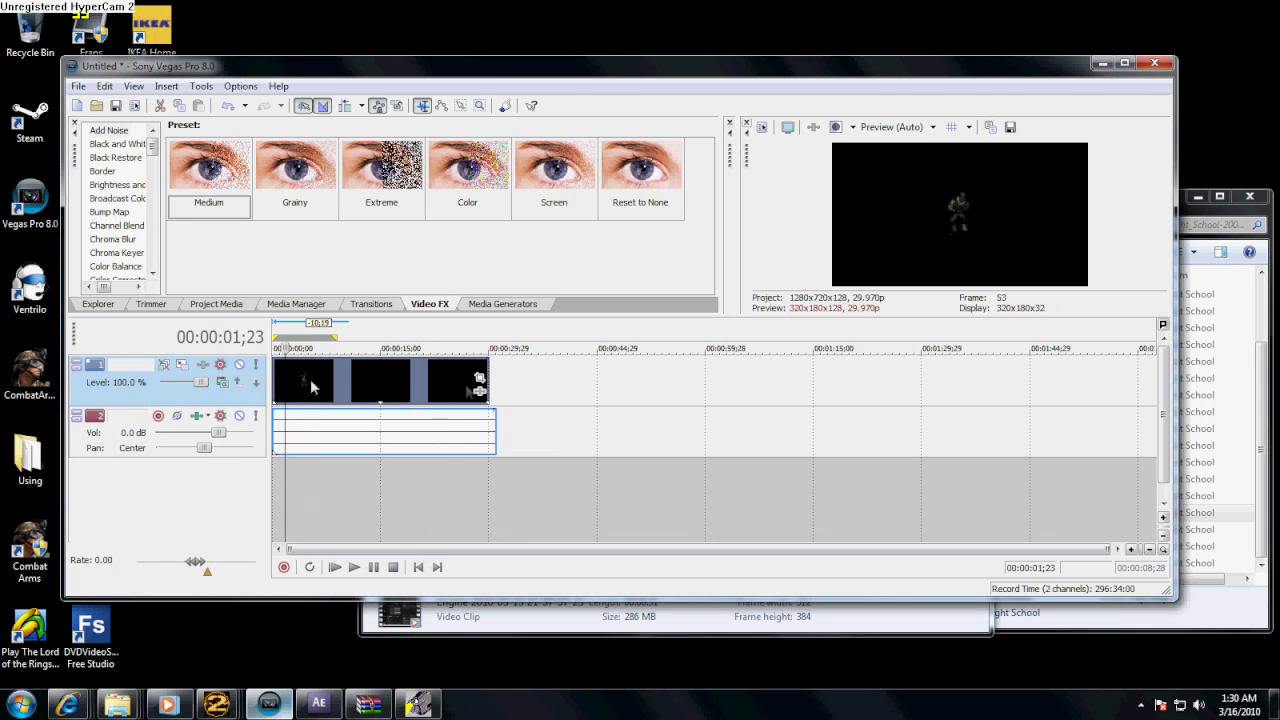
Step: Crop the Keyed CA Character clip tighter so the enlarged soldier sits left of the F, then close Pan/Crop
click(479, 378)
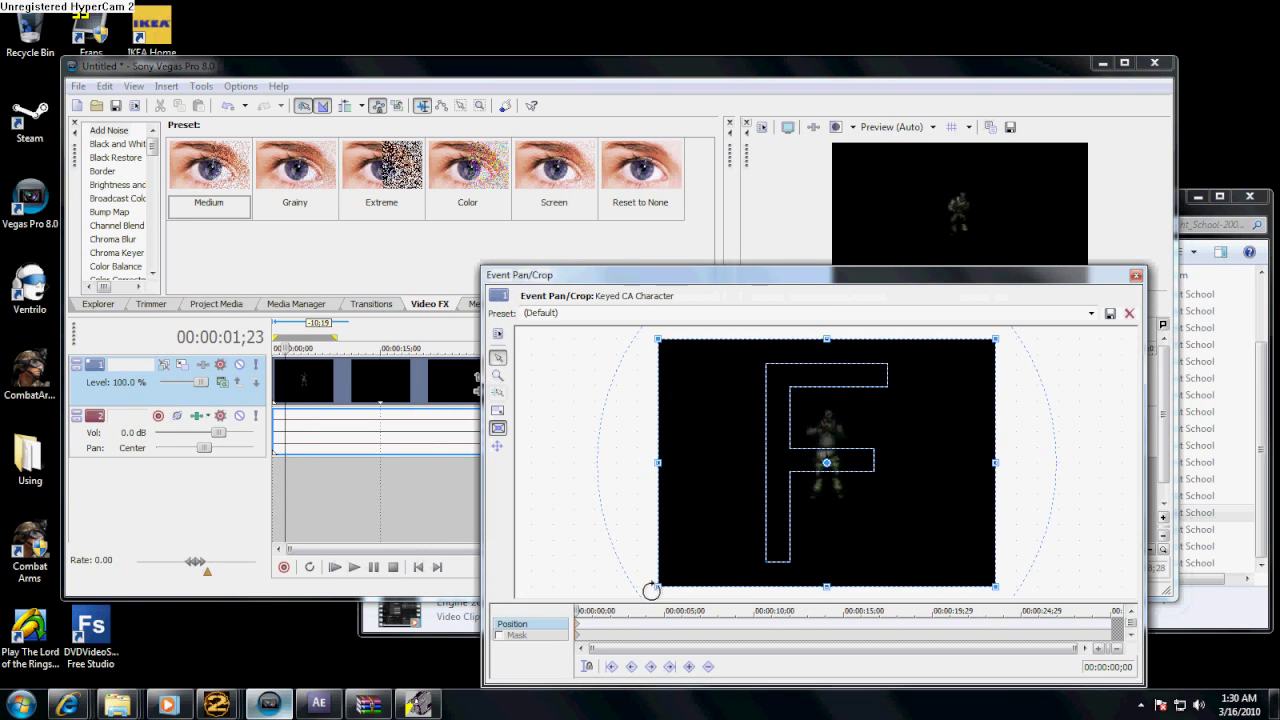
drag(651, 590, 737, 520)
mouse_move(897, 491)
mouse_down()
mouse_move(935, 482)
mouse_move(882, 508)
mouse_up()
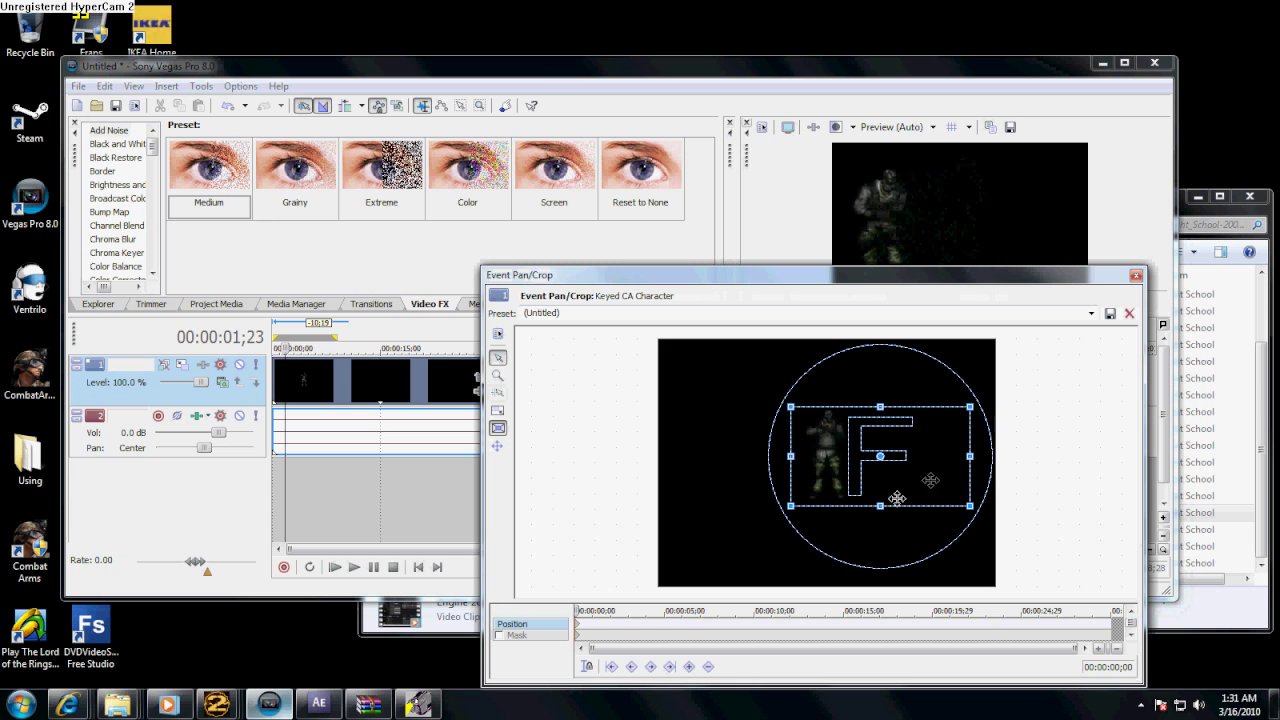
drag(1084, 290, 1040, 285)
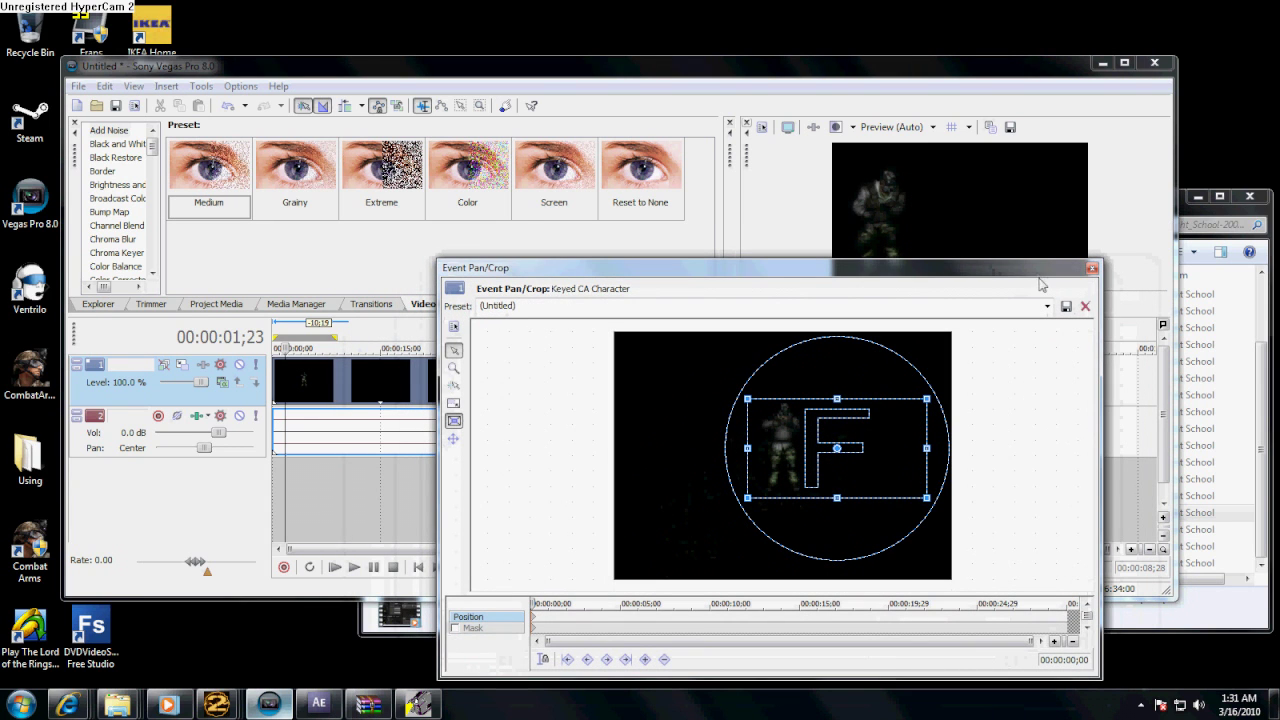
click(1093, 269)
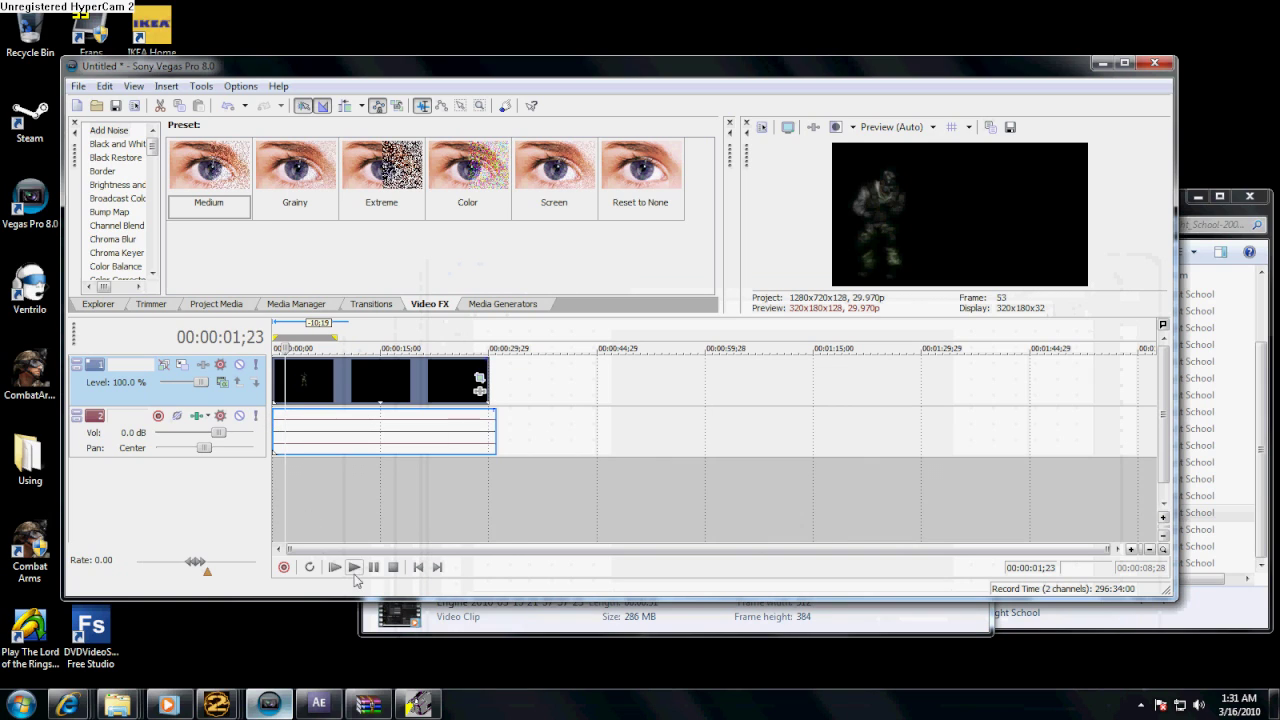
Step: Trim the character video and its audio to end together at the 4;22 playhead
click(354, 574)
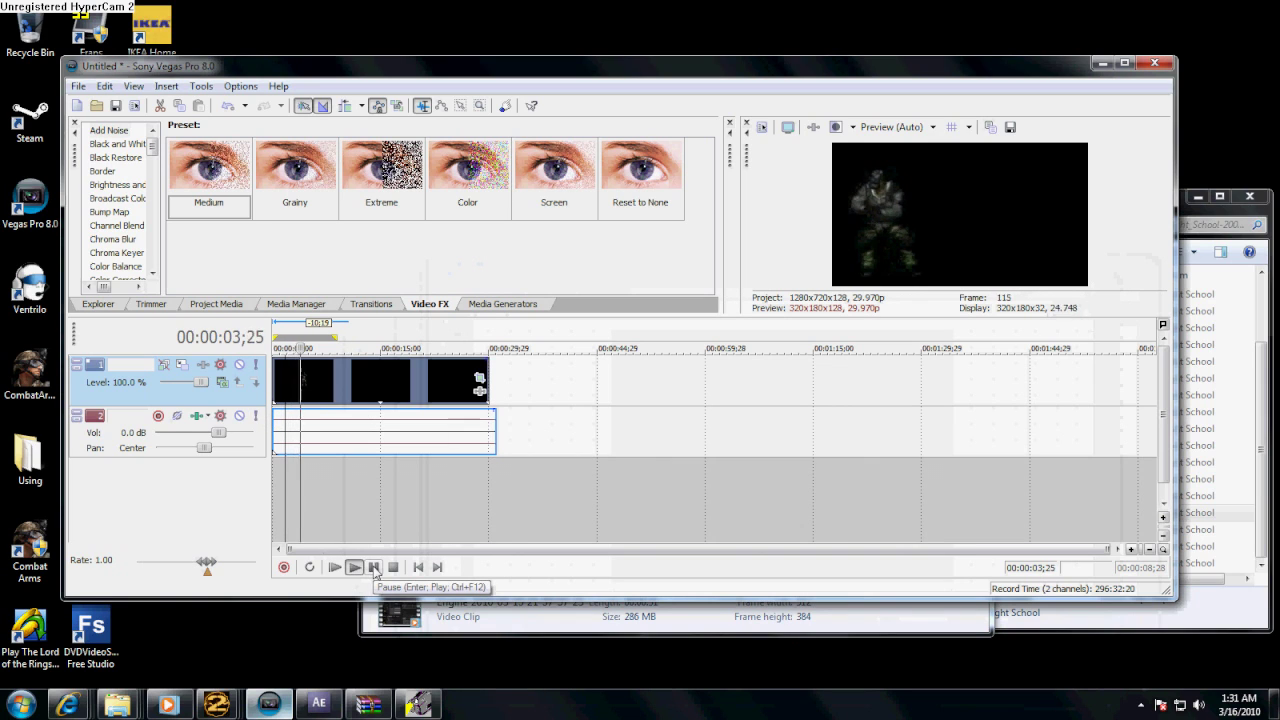
click(374, 567)
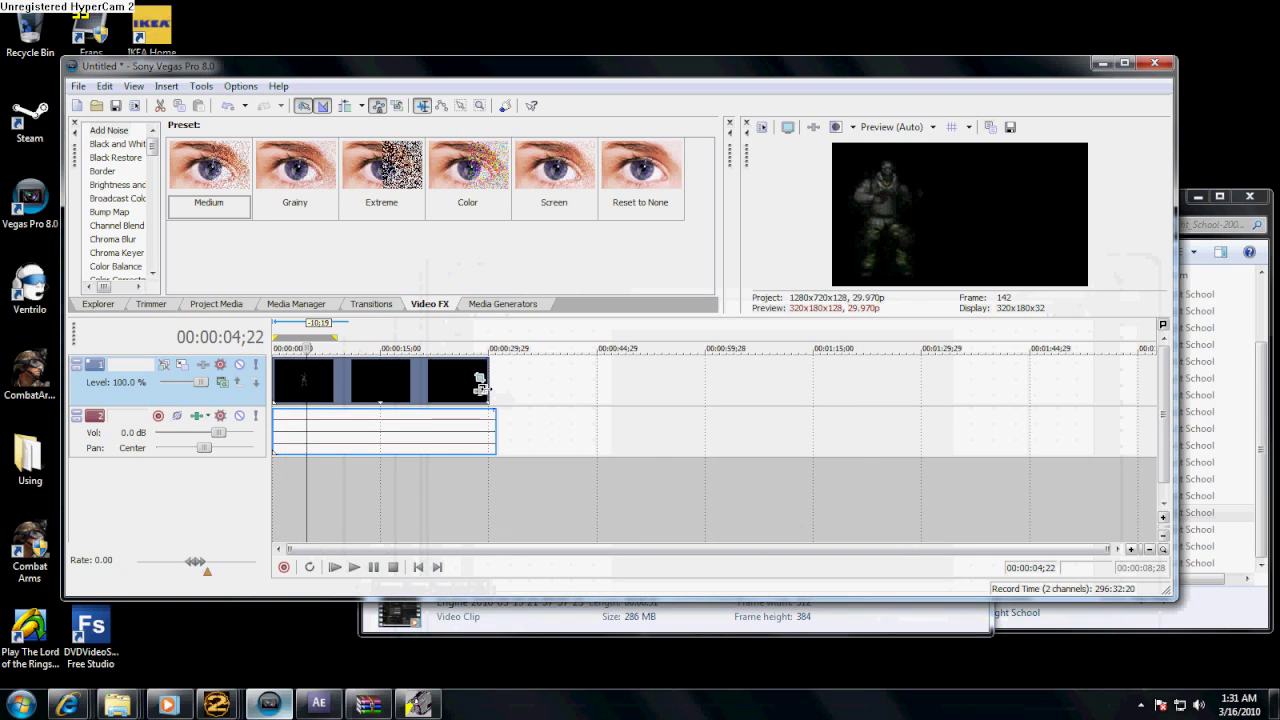
drag(480, 388, 318, 392)
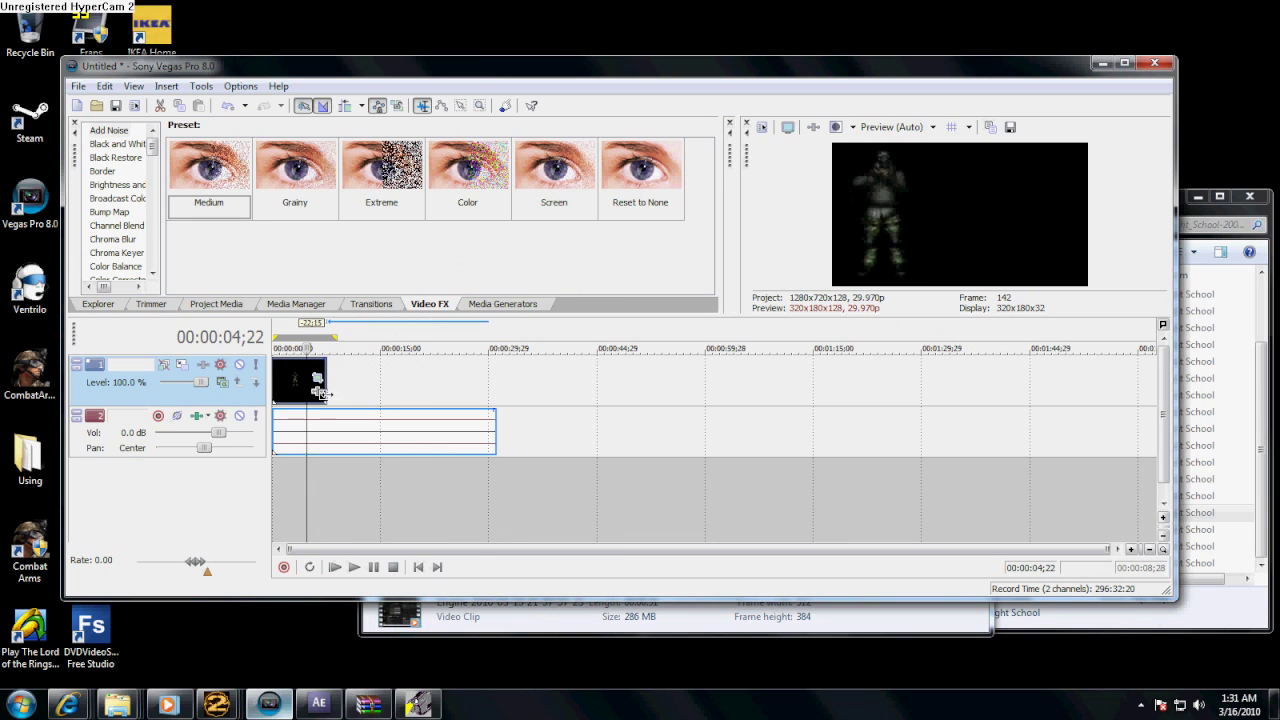
drag(494, 432, 322, 432)
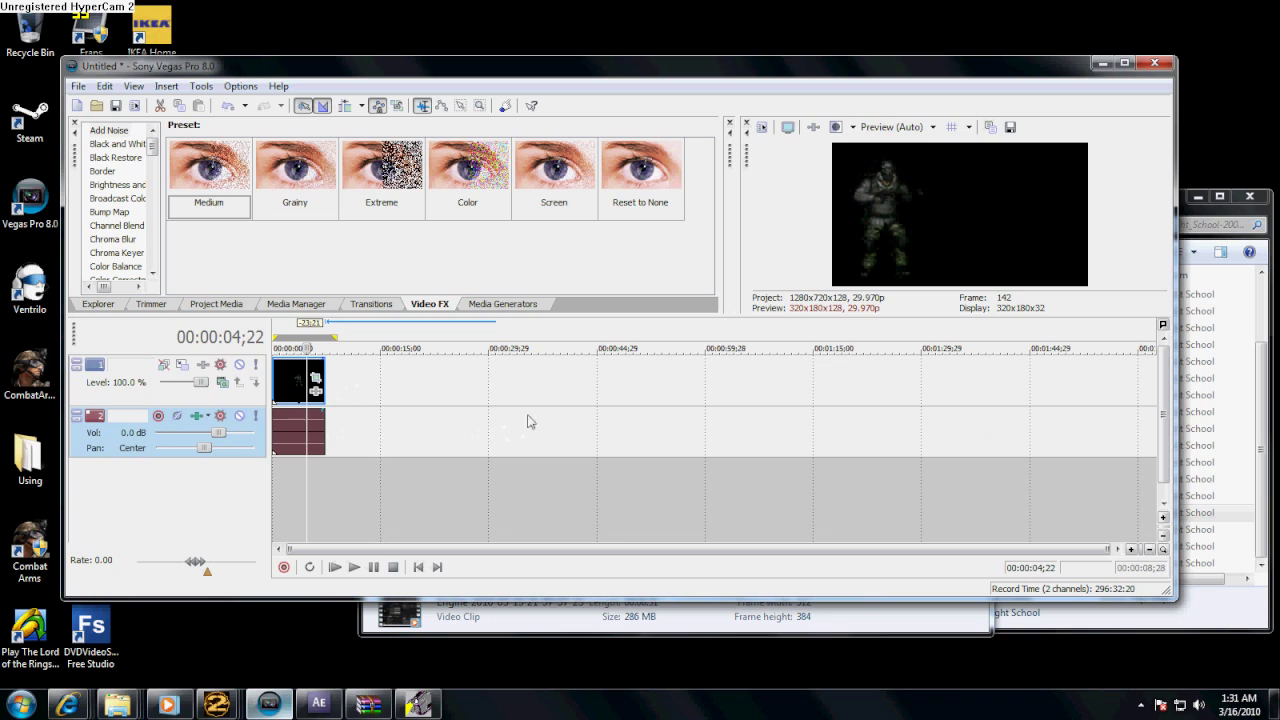
Step: Move the playhead back to about three seconds and bring up the timeline's track options
click(1137, 415)
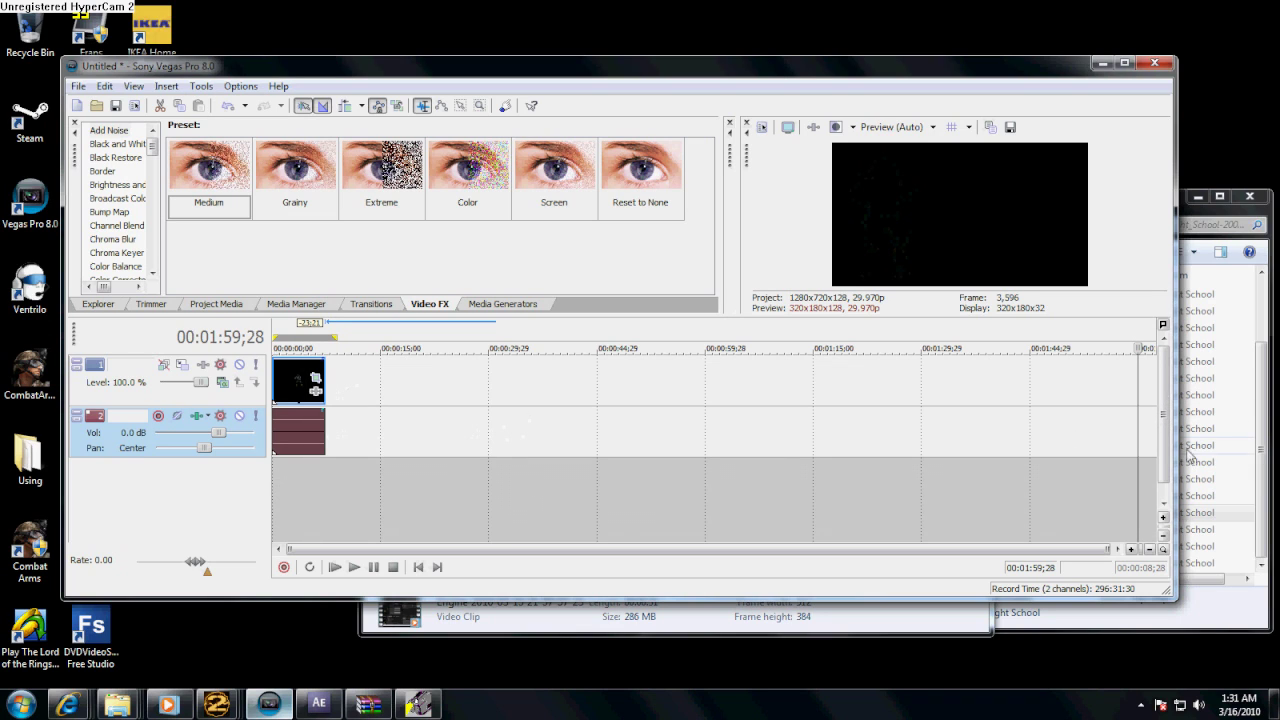
click(325, 425)
click(297, 393)
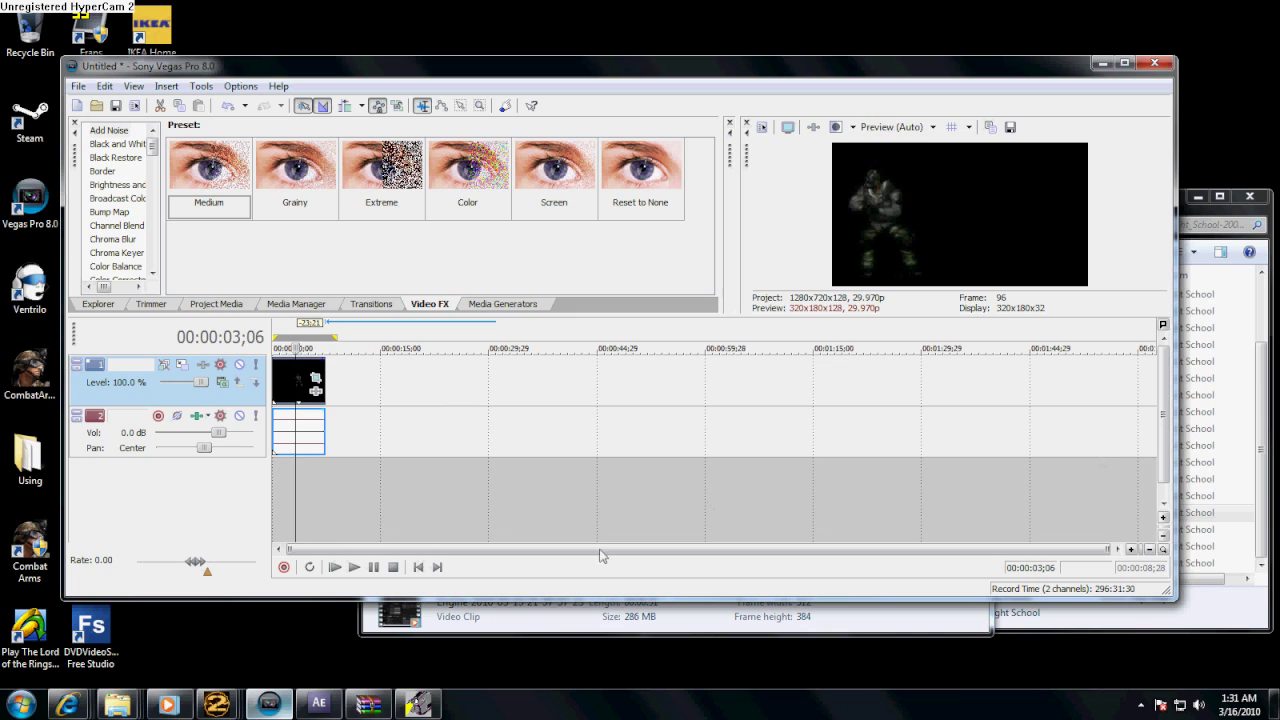
right_click(297, 477)
Step: Insert a new top video track and add Sony Text media to it
right_click(312, 470)
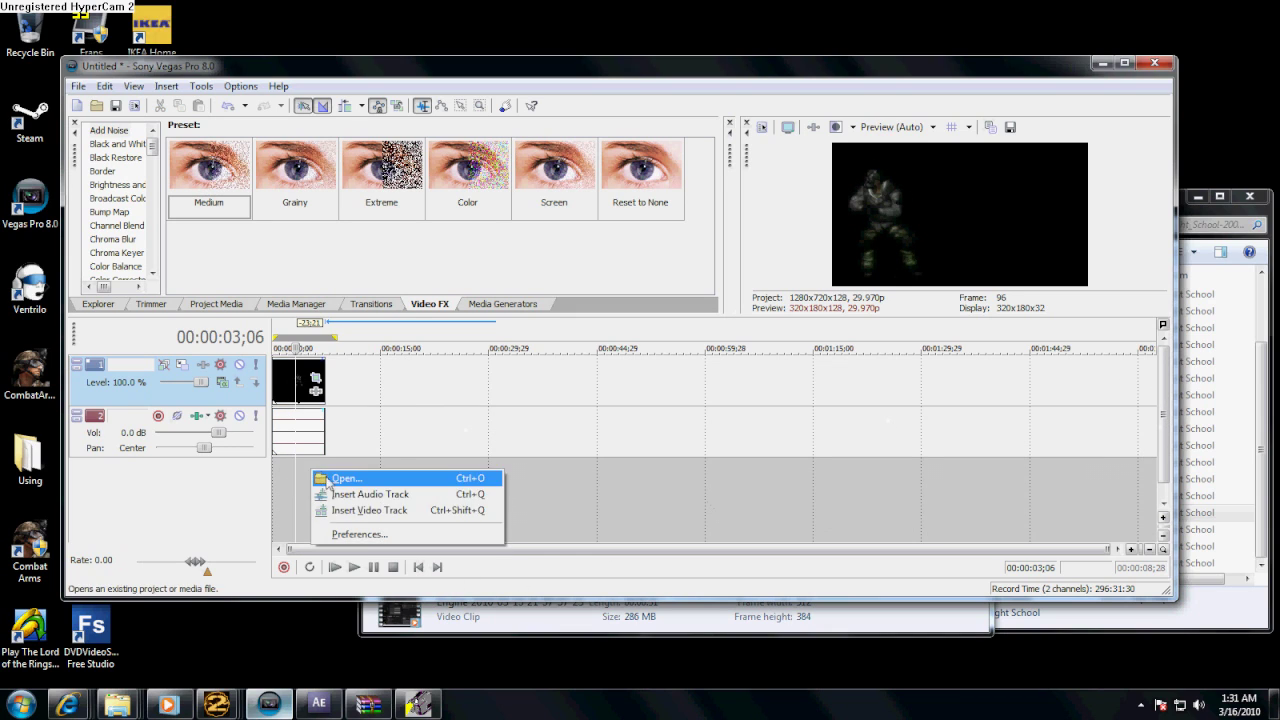
click(358, 512)
right_click(305, 368)
click(300, 380)
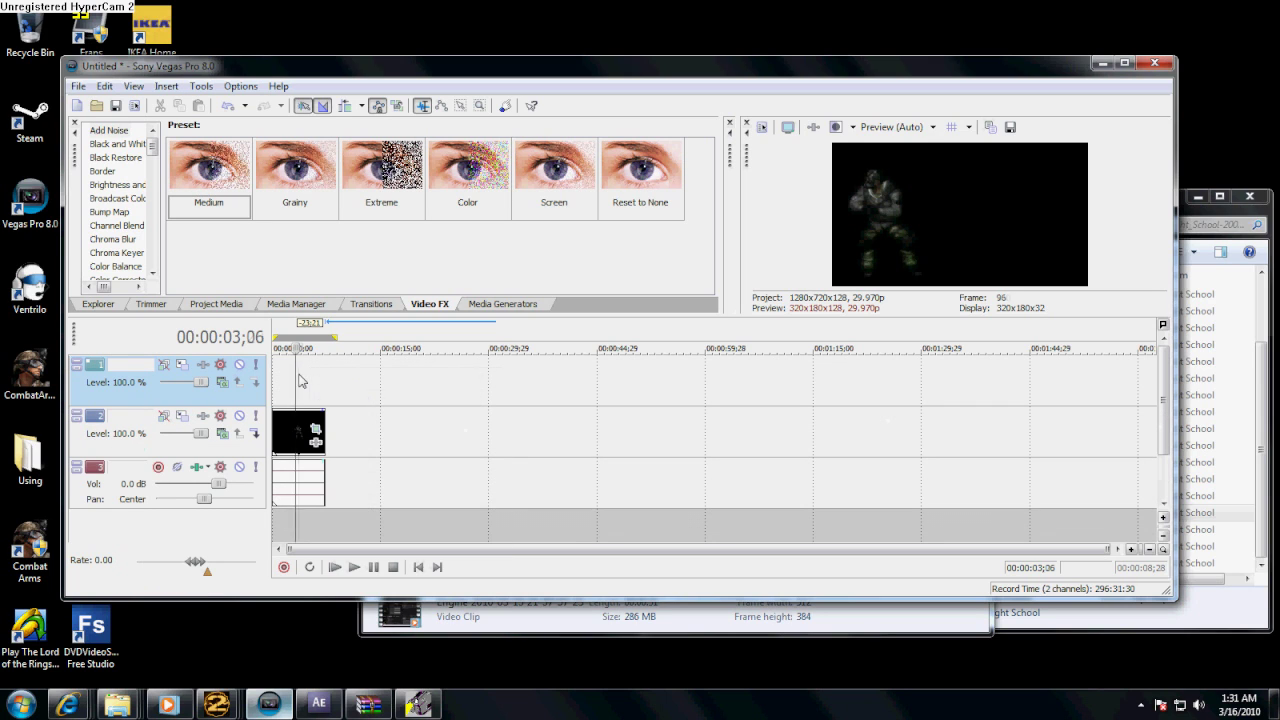
right_click(300, 380)
click(393, 531)
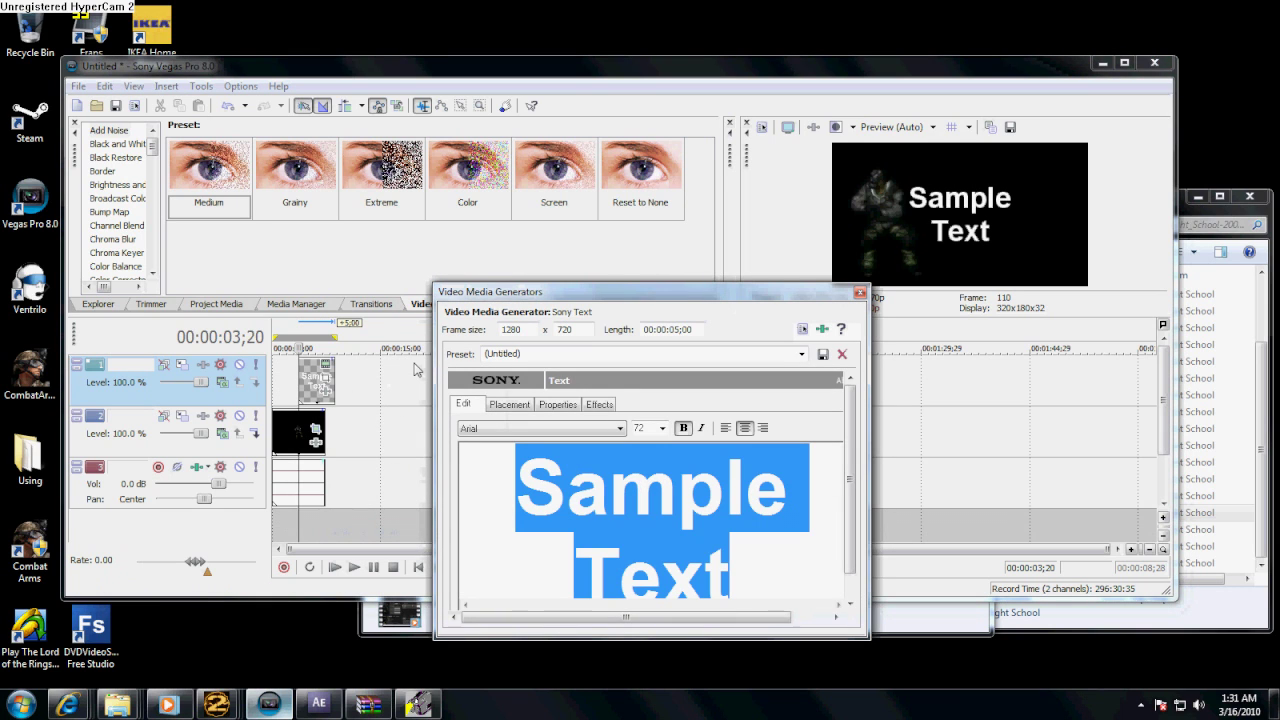
Step: Enter the title text 'XUFcinema' in the Delused font at size 36
text(XUFcinema)
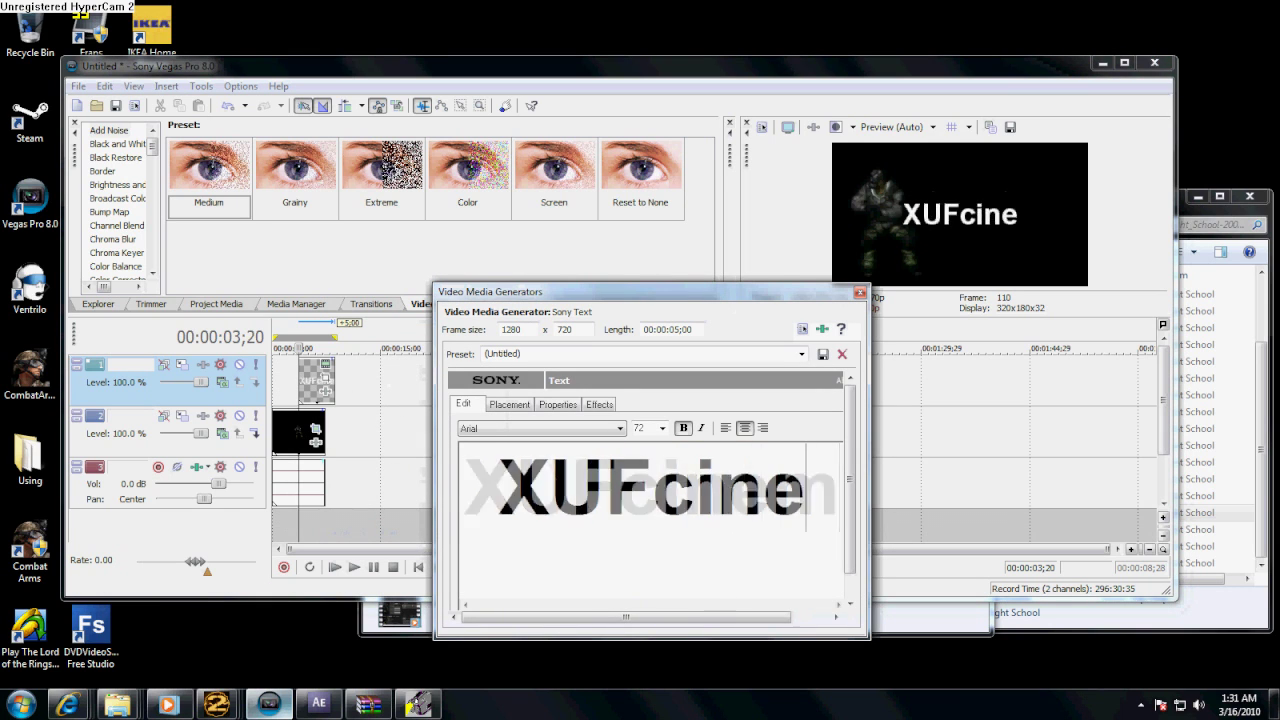
click(600, 428)
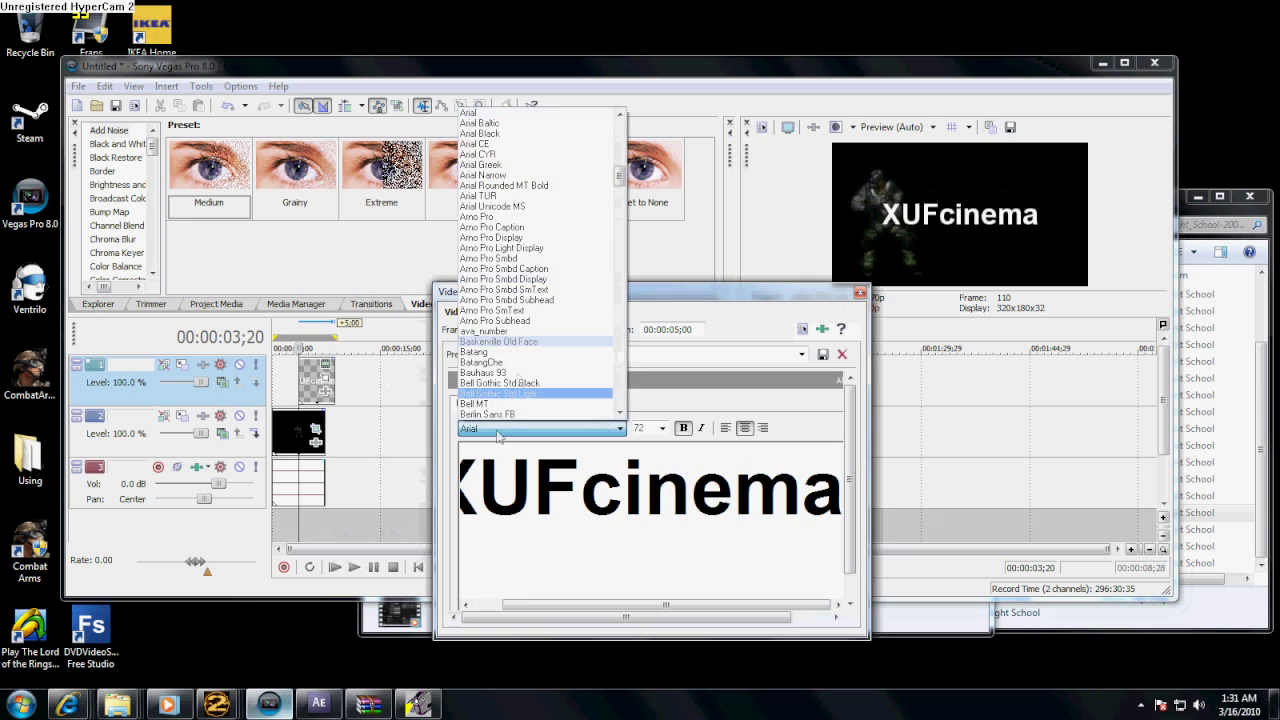
scroll(551, 350, down, 3)
key(Down)
key(Down)
key(Down)
key(Down)
key(Down)
key(Down)
key(Down)
key(Down)
key(Down)
key(Down)
key(Down)
key(Down)
key(Down)
key(Down)
key(Down)
key(Down)
key(Down)
key(Down)
key(Down)
key(Down)
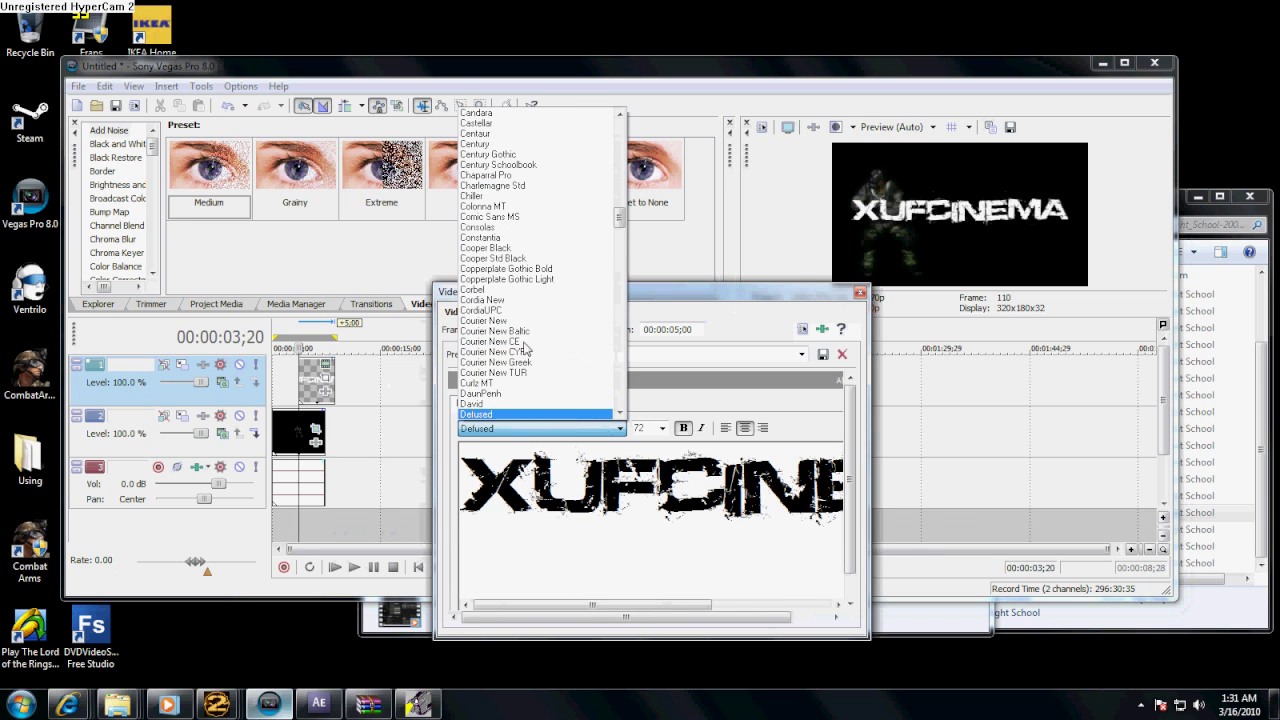
click(518, 415)
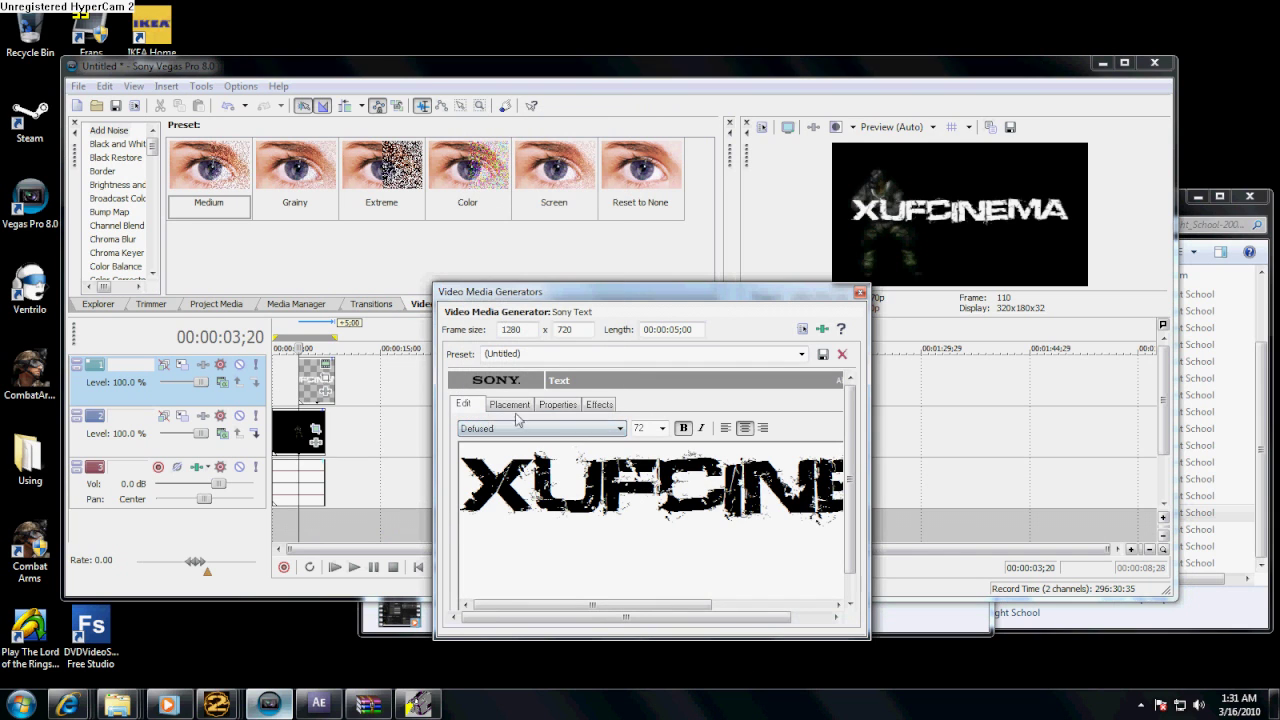
click(662, 428)
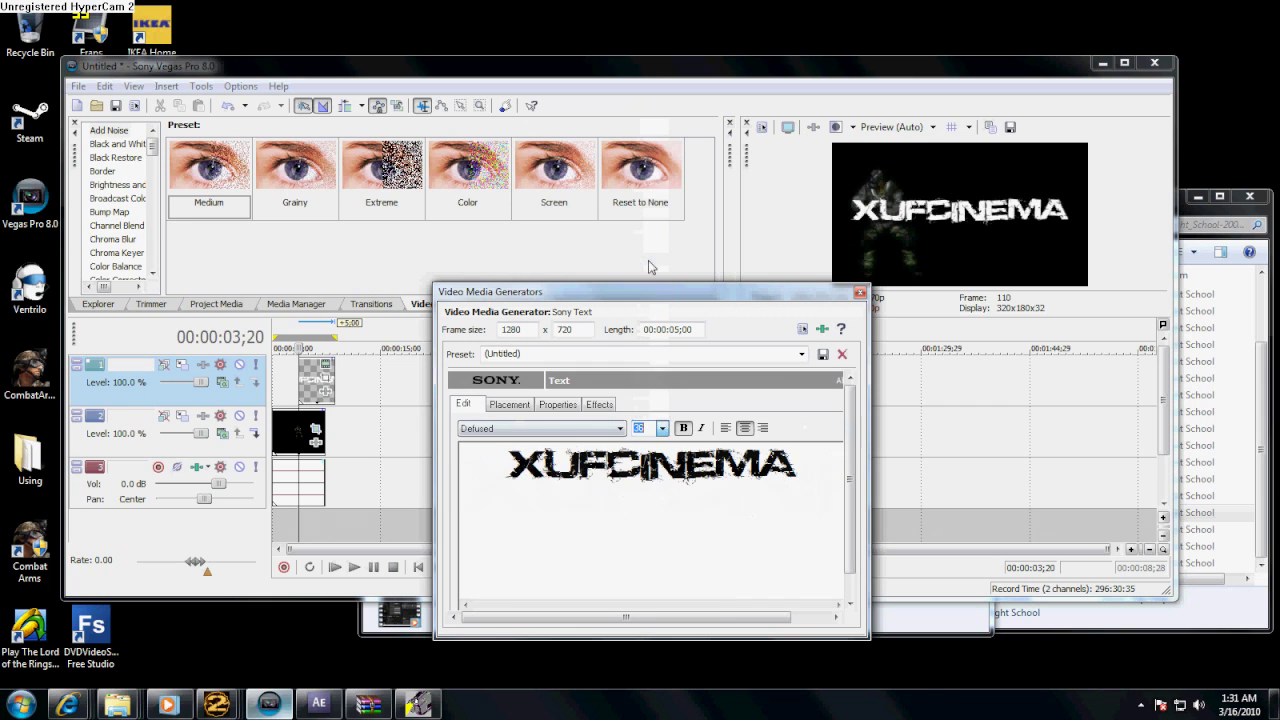
click(648, 260)
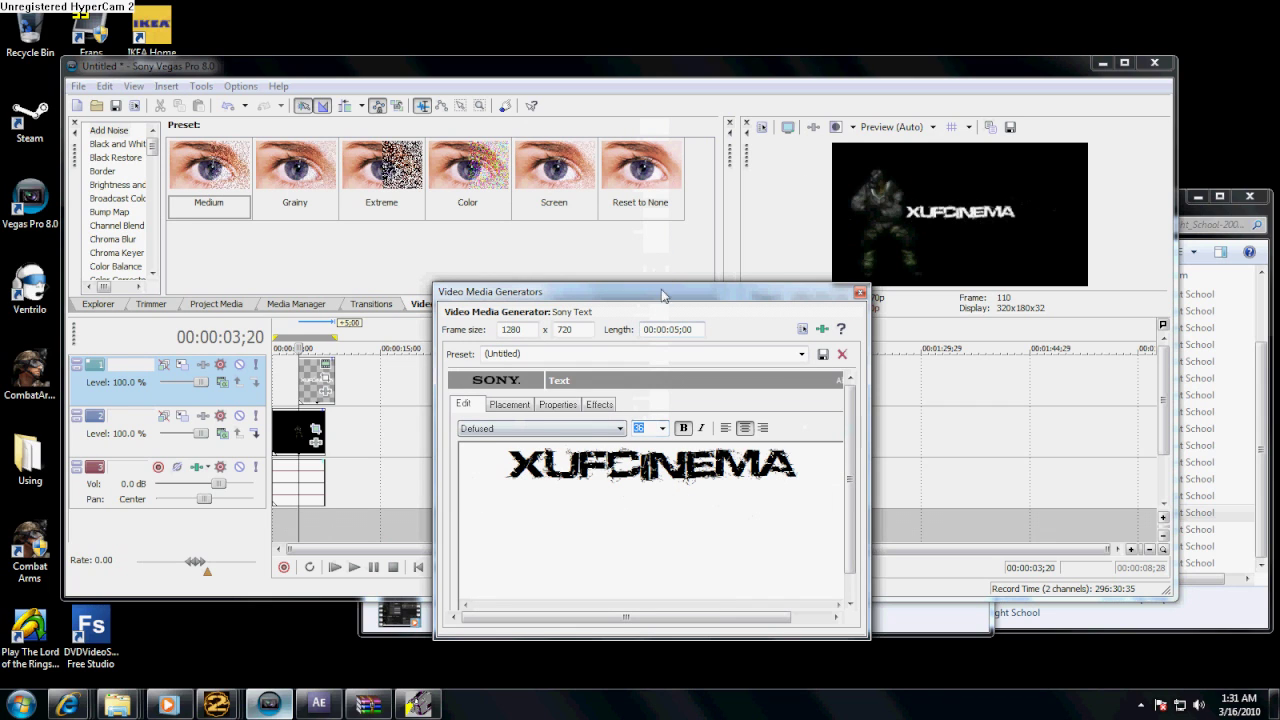
Step: Place the XUFCINEMA title at X 0.275, Y -0.055 beside the soldier, nudge its event earlier, and close the generator
click(510, 405)
drag(538, 549, 568, 530)
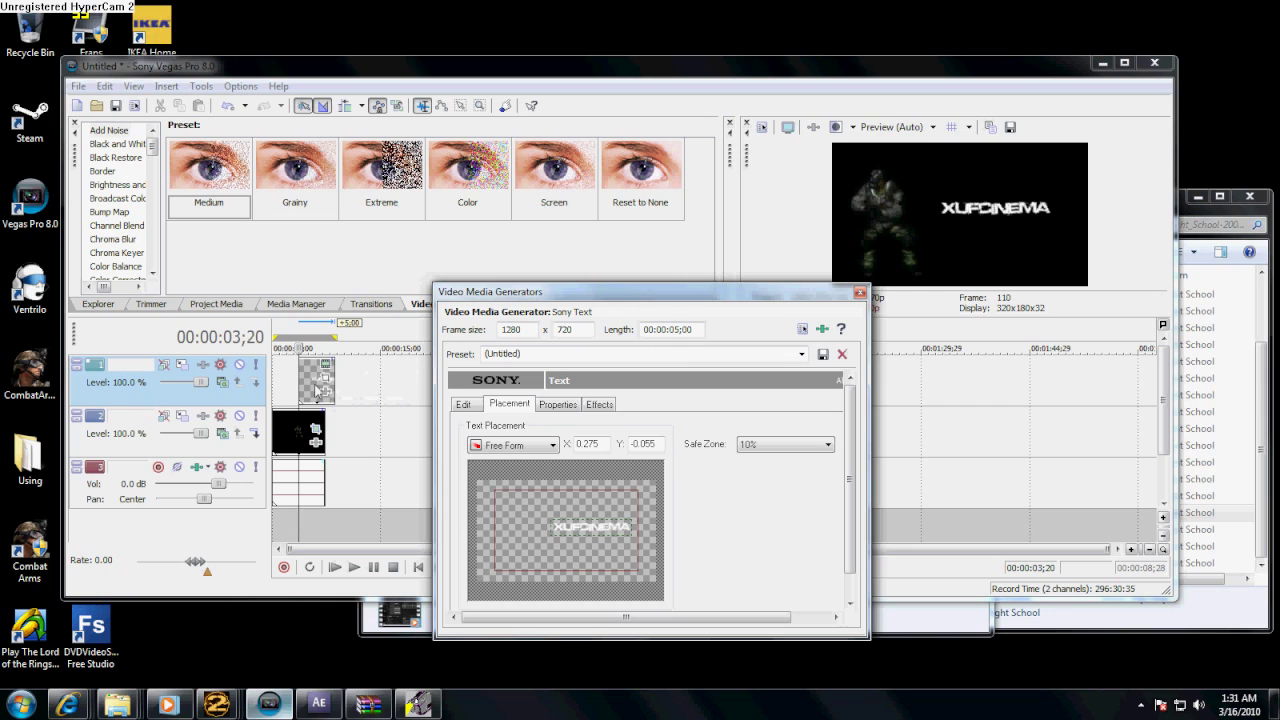
drag(316, 390, 320, 392)
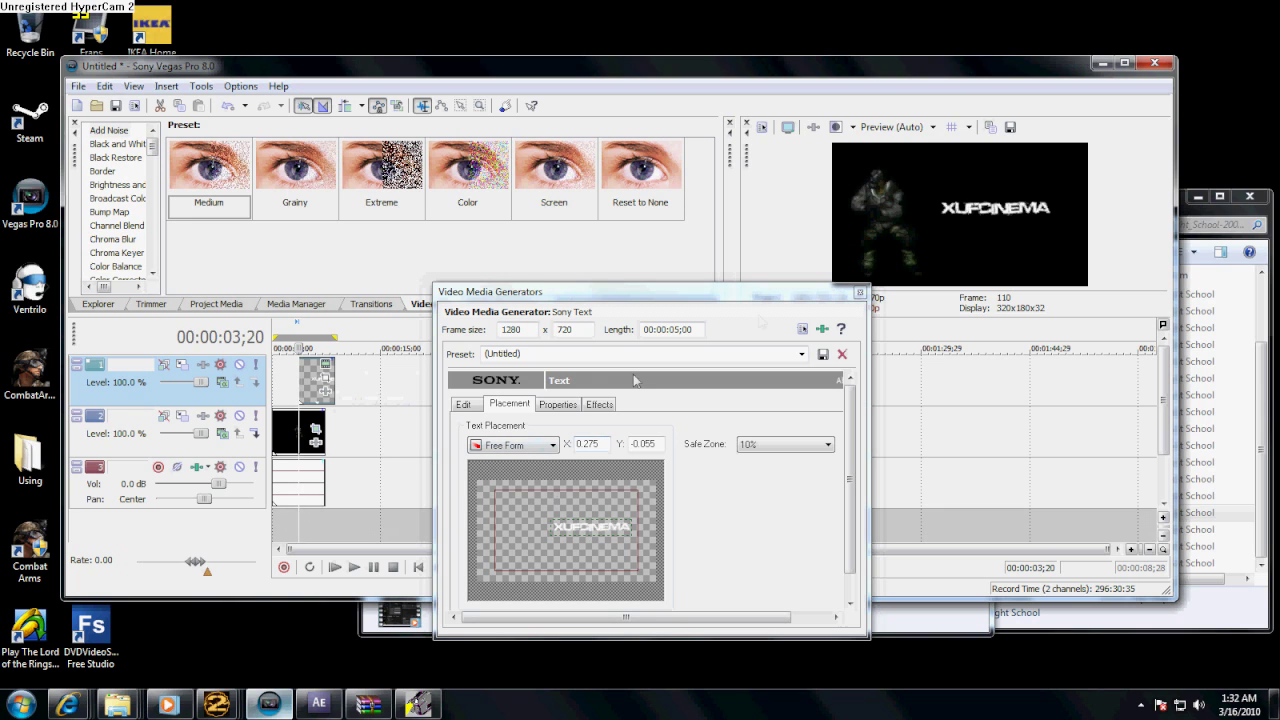
key(Escape)
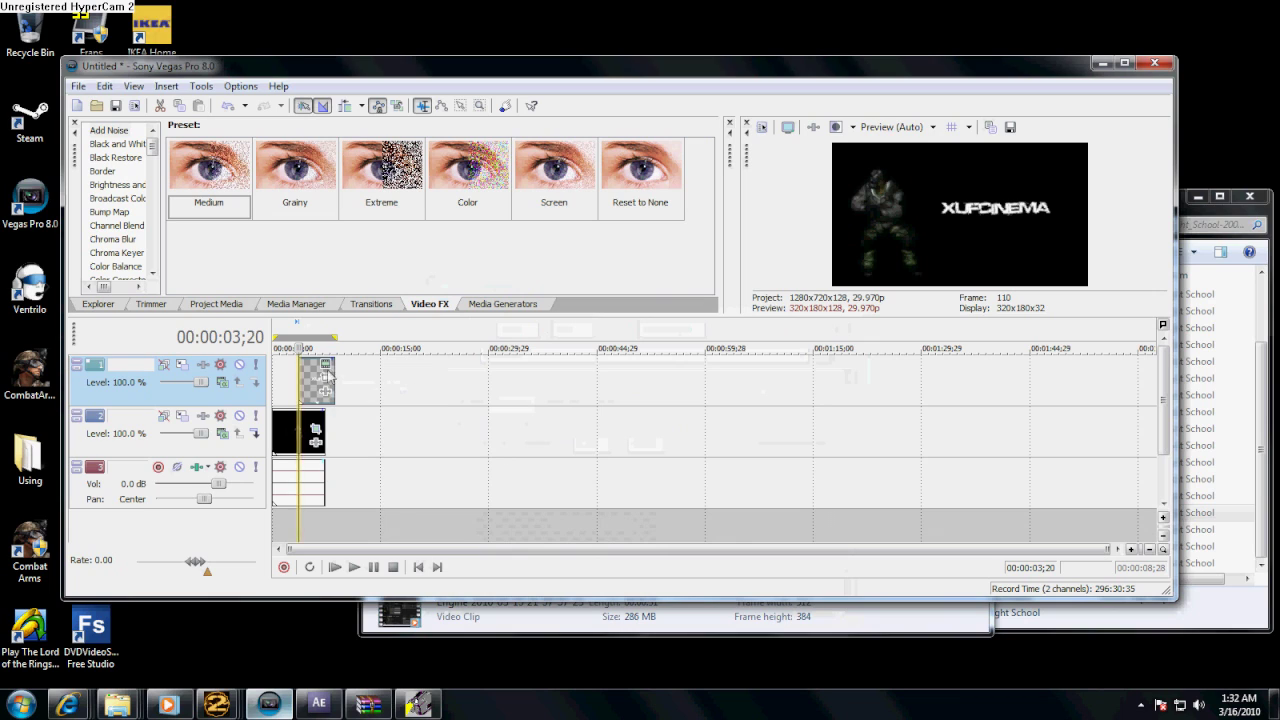
Step: Move the title event to 00:00:00;00, then play and scrub the composite around three to four seconds
drag(320, 378, 287, 375)
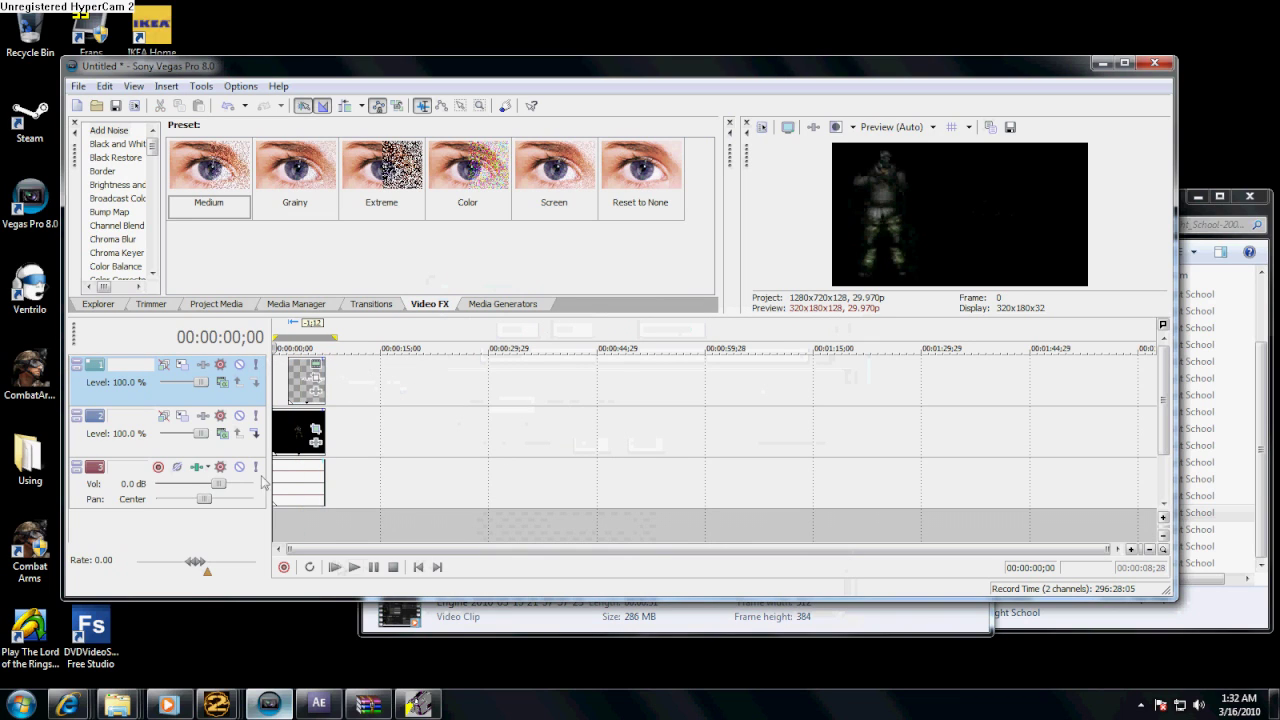
click(354, 567)
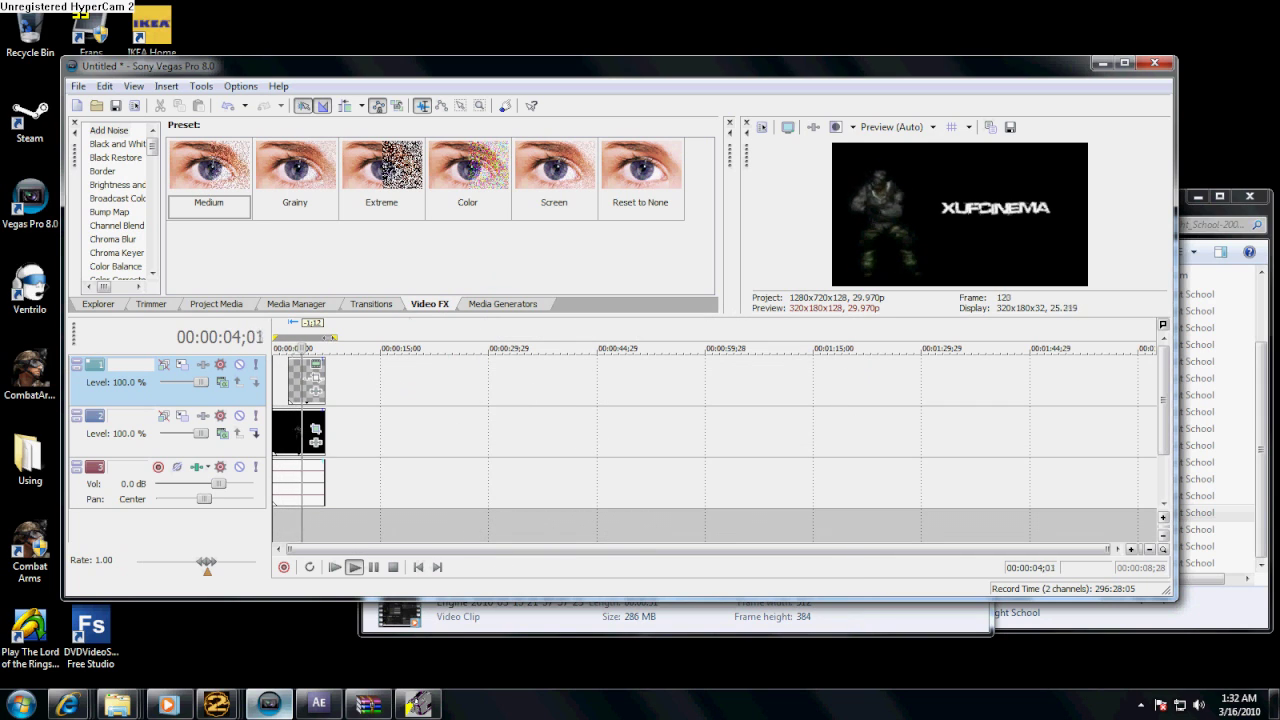
click(373, 567)
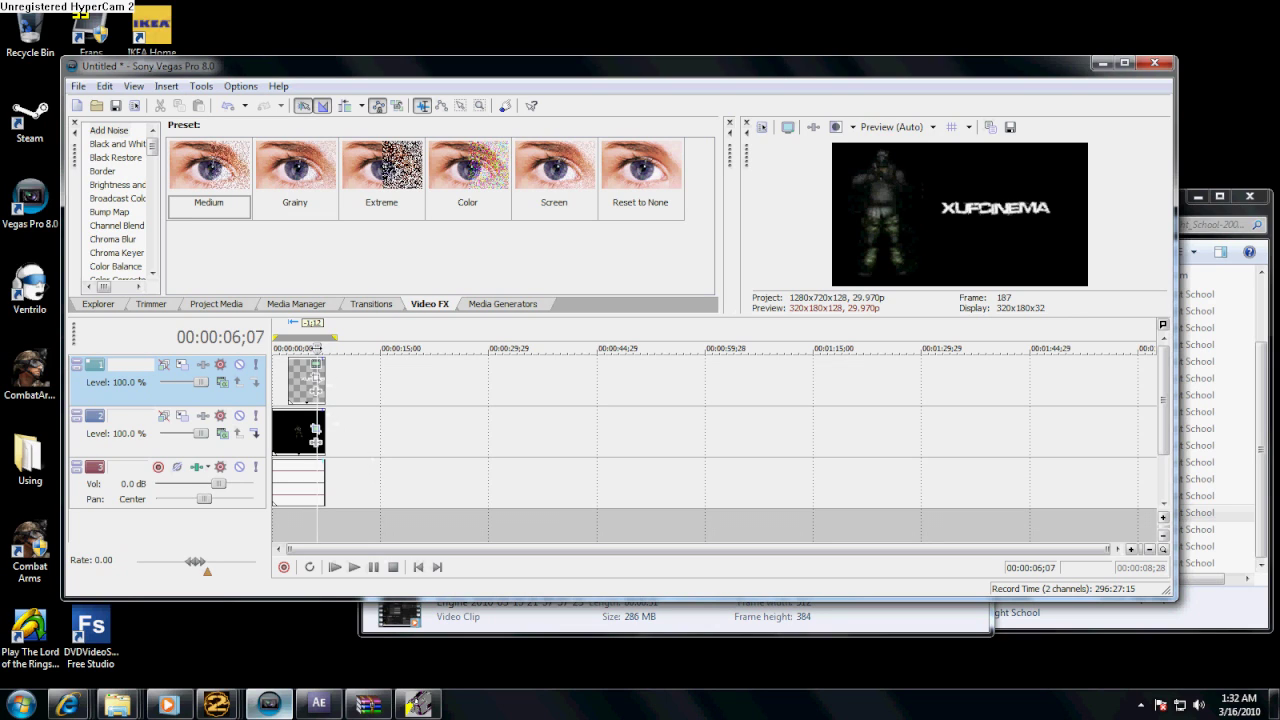
drag(318, 347, 299, 388)
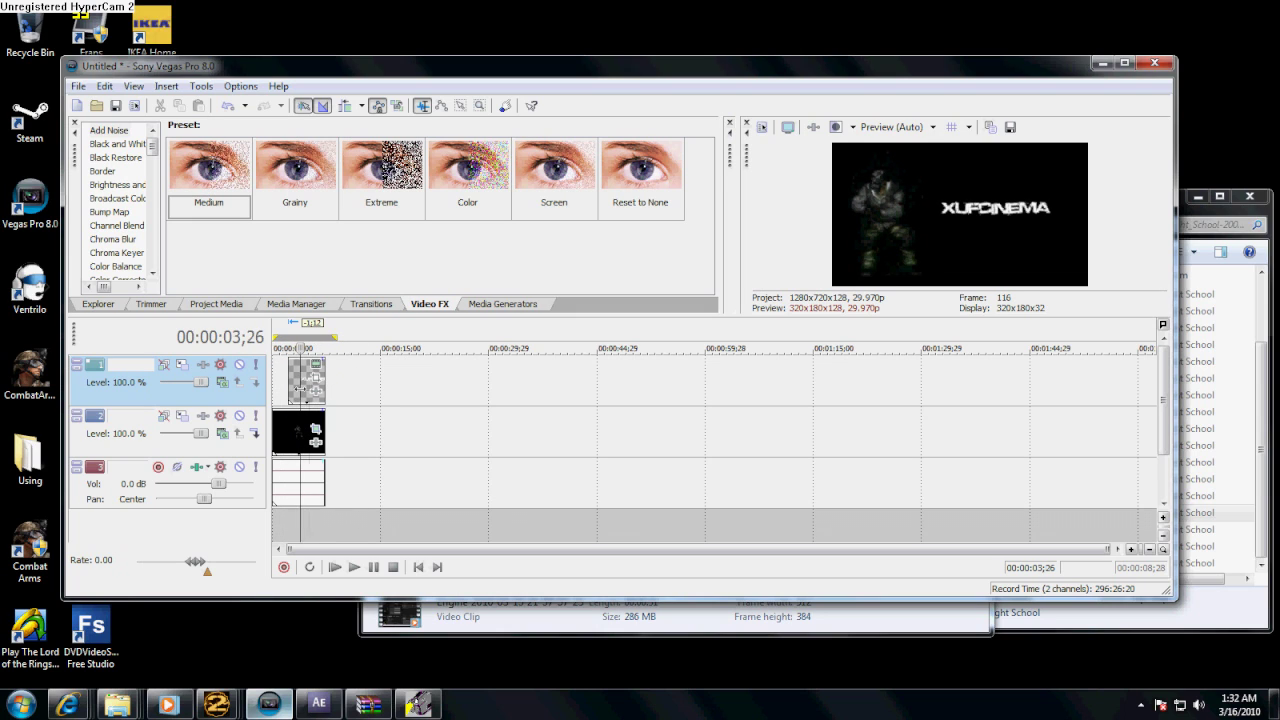
drag(299, 388, 295, 389)
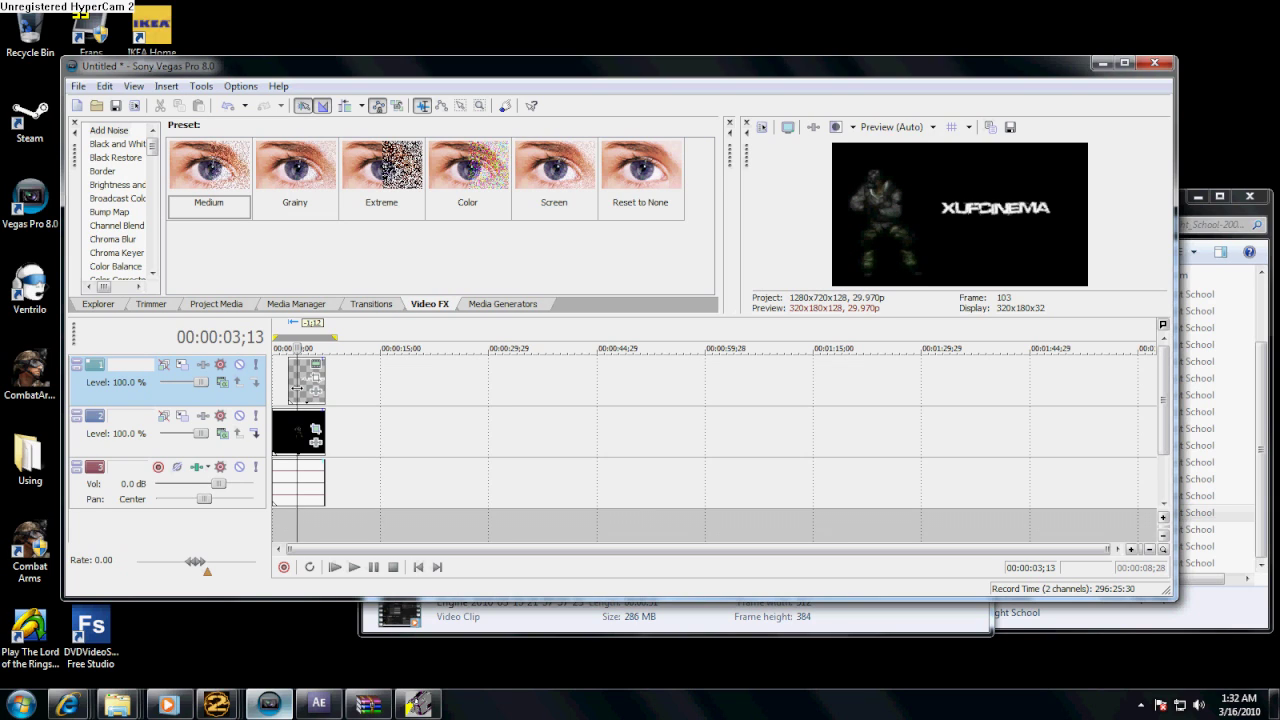
mouse_move(298, 388)
mouse_down()
mouse_move(326, 390)
mouse_move(303, 395)
mouse_up()
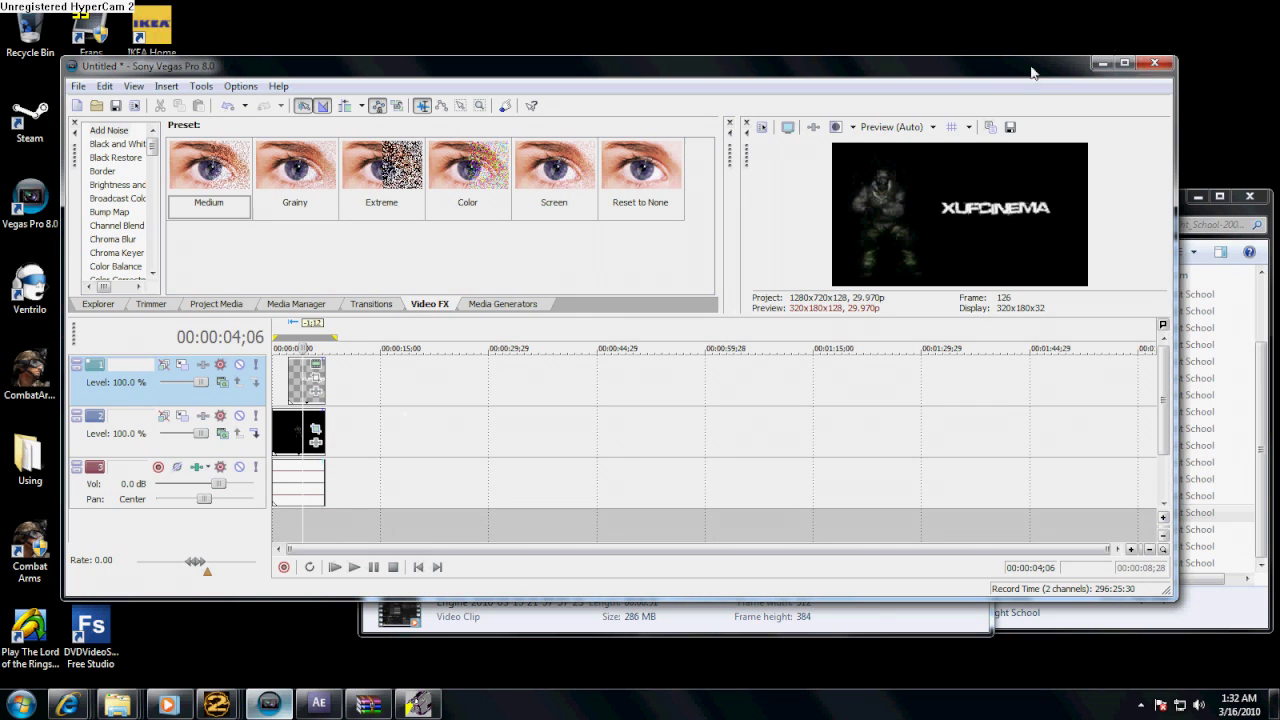